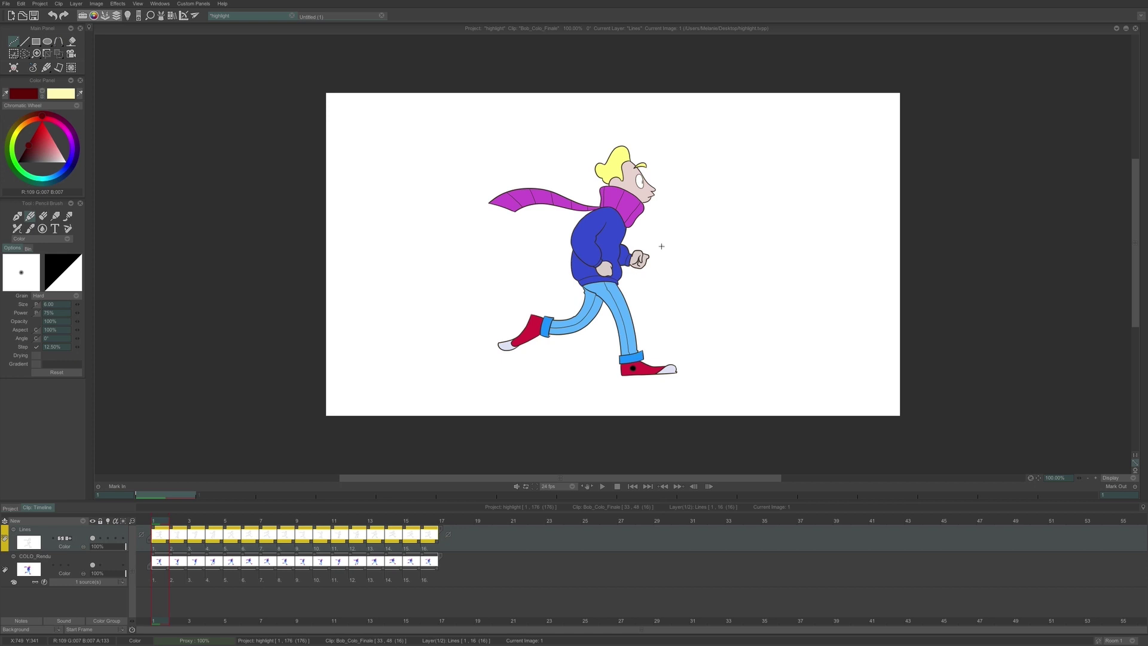
Go to frame 14, then extract all COLO_Rendu colours into one combined layer.
{"action": "key", "text": "e"}
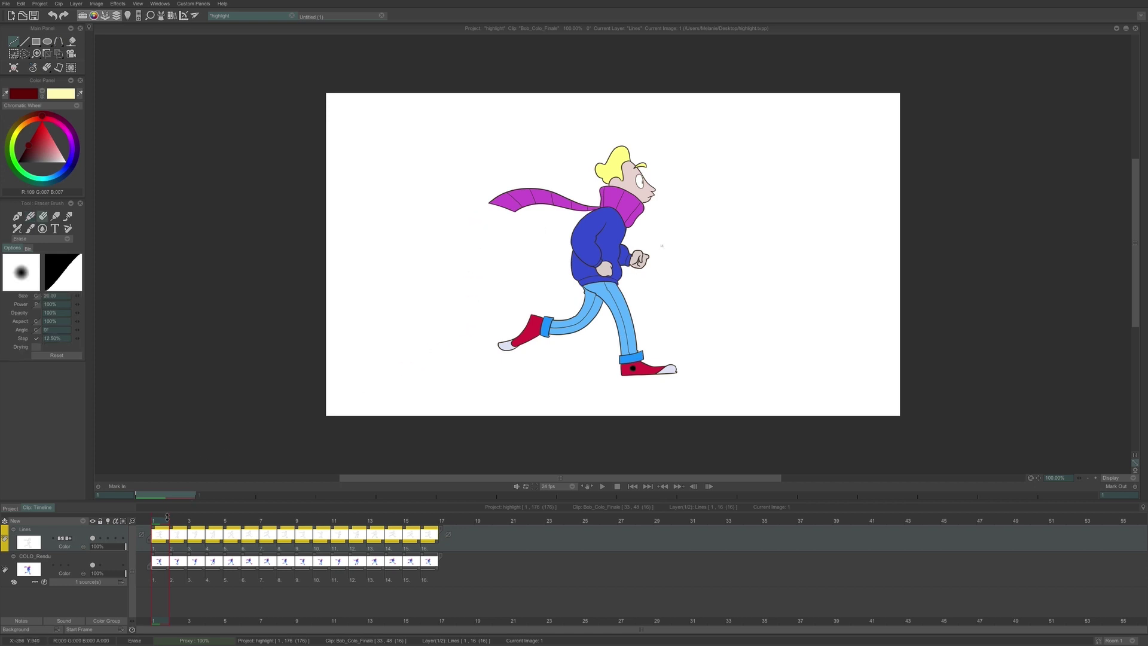
{"action": "mouse_move", "coordinate": [164, 521]}
{"action": "left_mouse_down"}
{"action": "mouse_move", "coordinate": [424, 519]}
{"action": "mouse_move", "coordinate": [163, 521]}
{"action": "left_mouse_up"}
{"action": "left_click", "coordinate": [14, 583]}
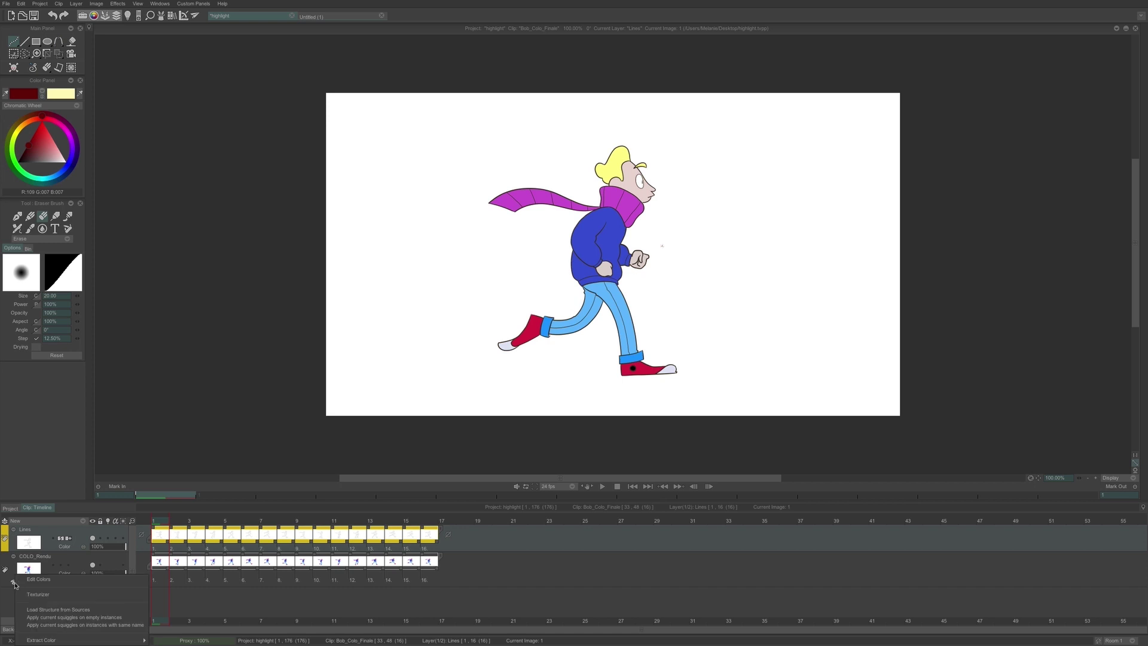
{"action": "mouse_move", "coordinate": [66, 641]}
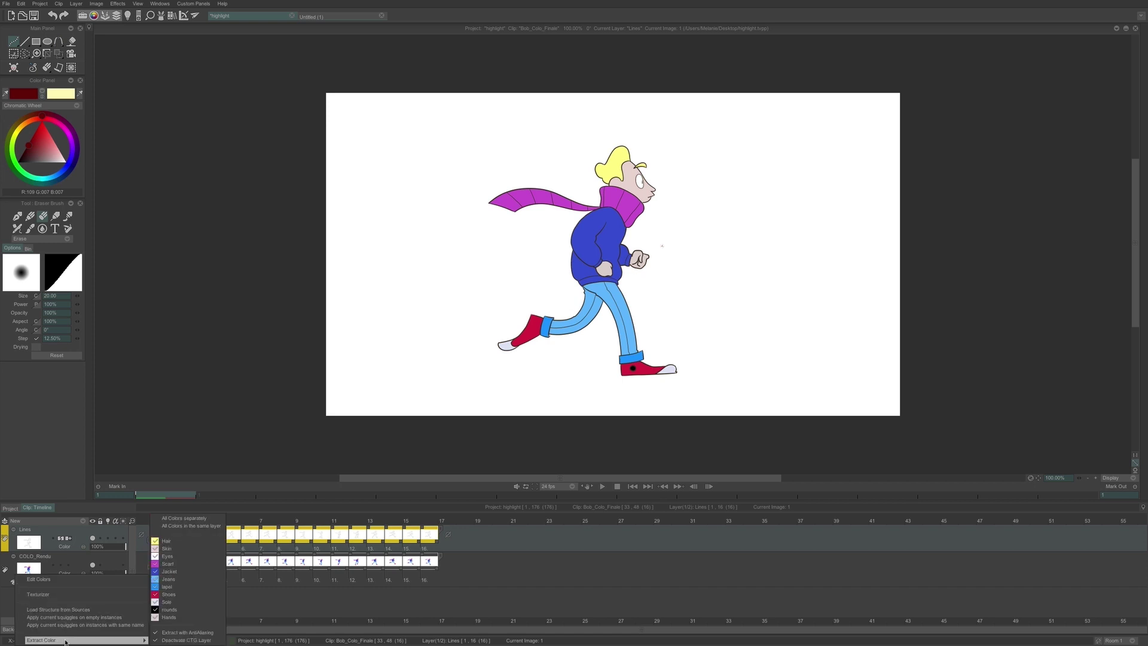
{"action": "left_click", "coordinate": [205, 527]}
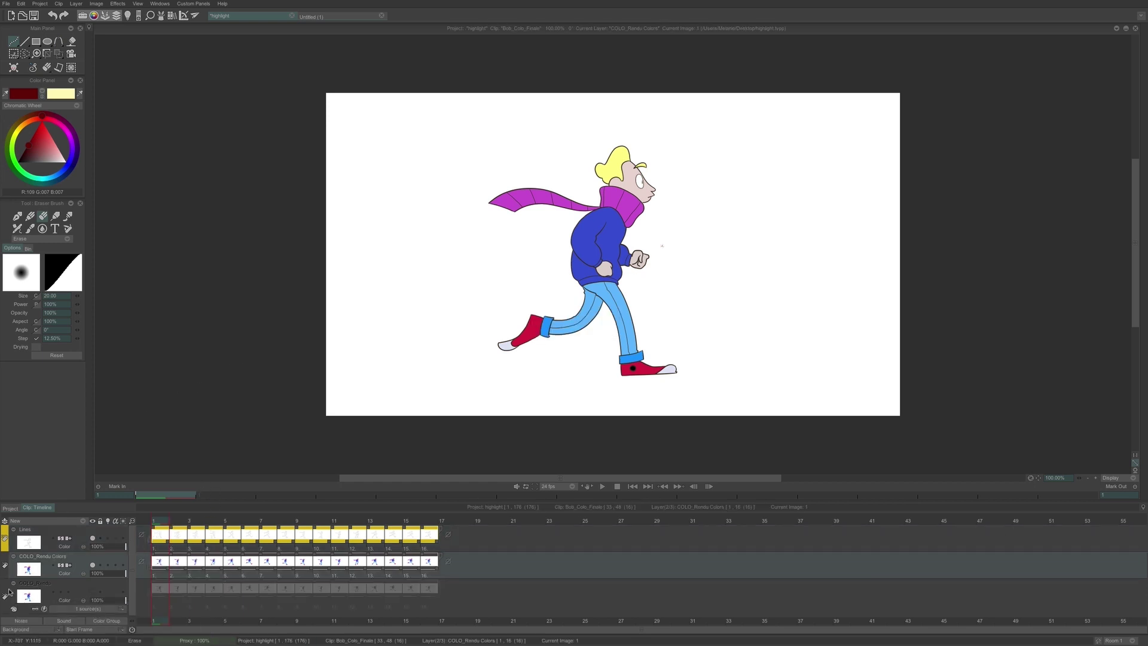
{"action": "left_click", "coordinate": [13, 584]}
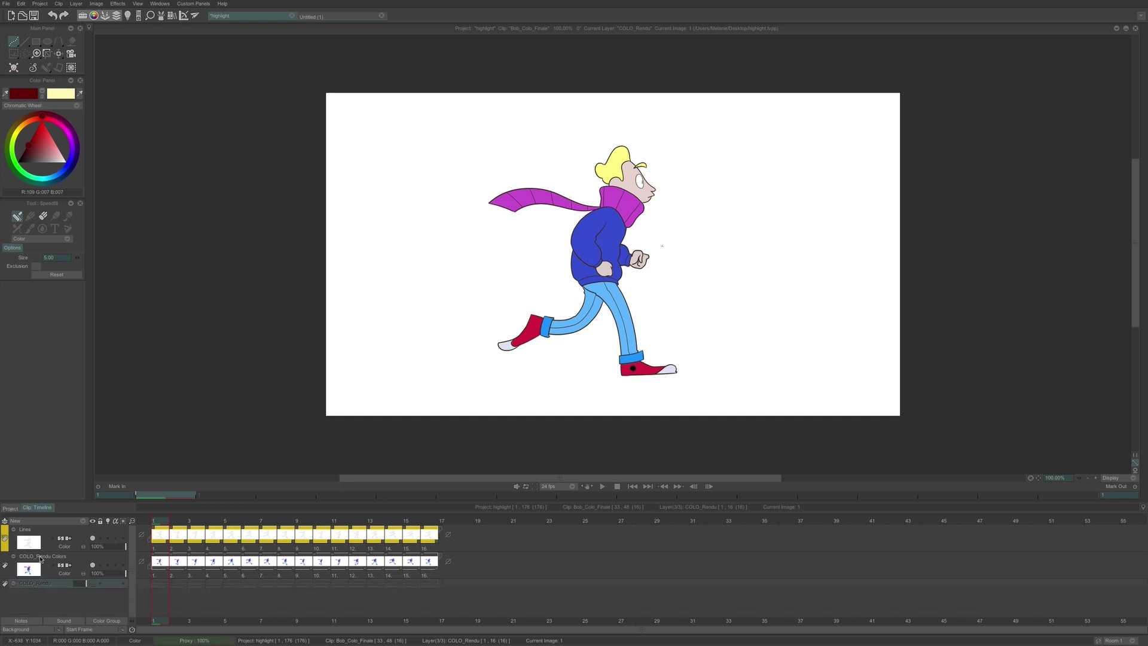
Add a Stylize > Highlight FX to COLO_Rendu Colors and drag its light to the upper right.
{"action": "left_click", "coordinate": [38, 561]}
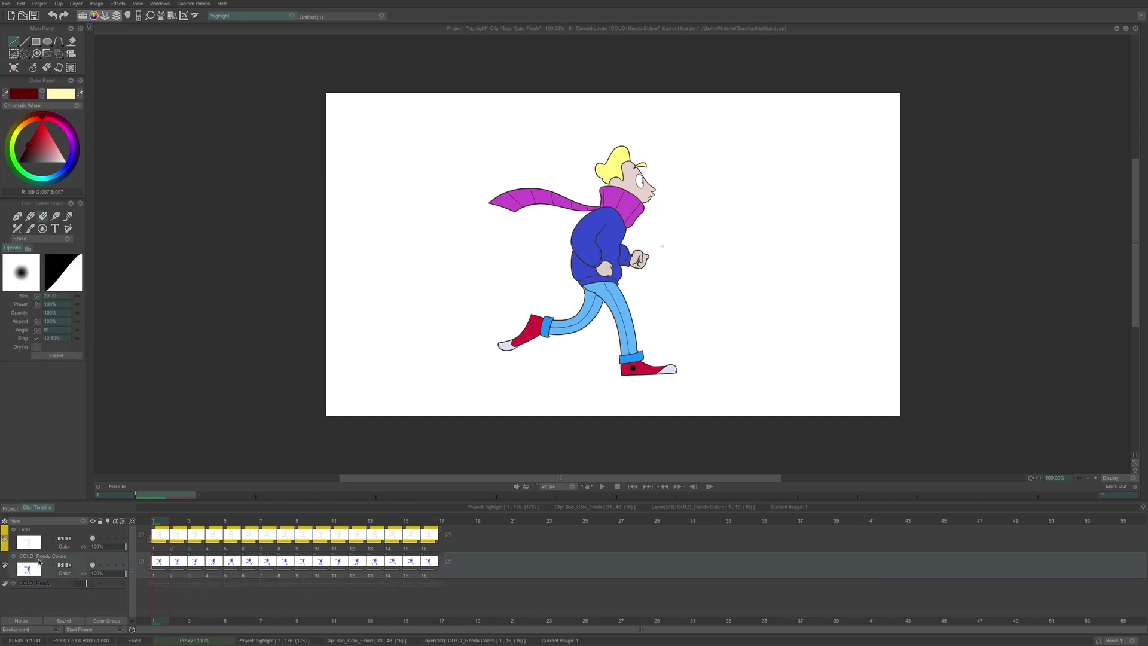
{"action": "left_click", "coordinate": [163, 17]}
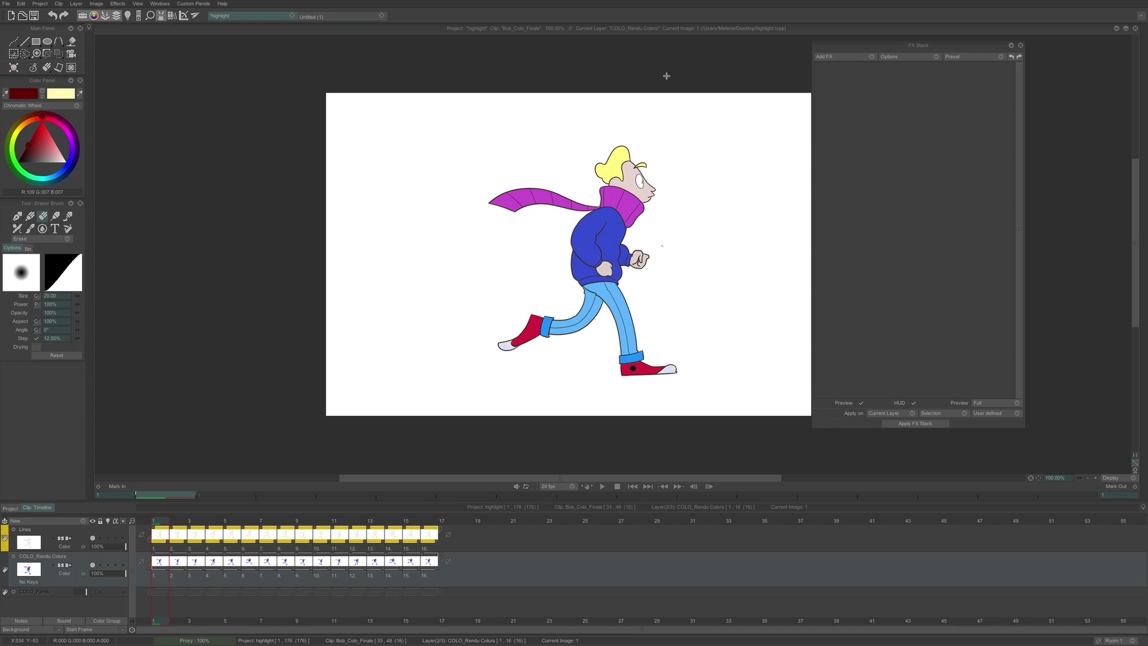
{"action": "left_click", "coordinate": [847, 57]}
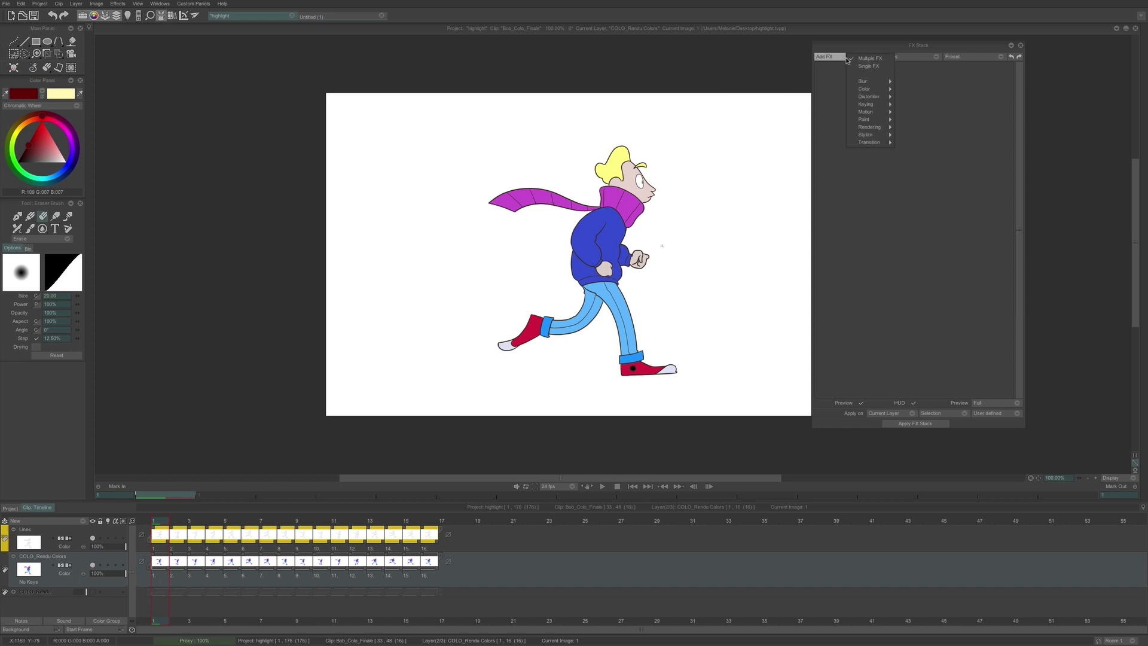
{"action": "mouse_move", "coordinate": [892, 137]}
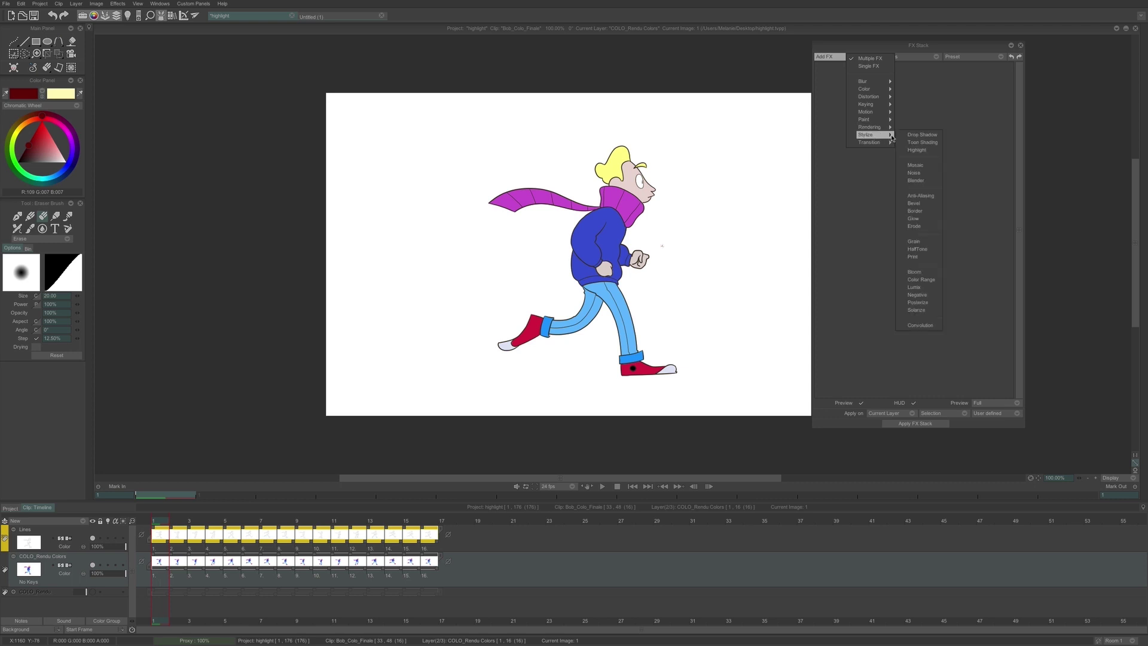
{"action": "left_click", "coordinate": [917, 150]}
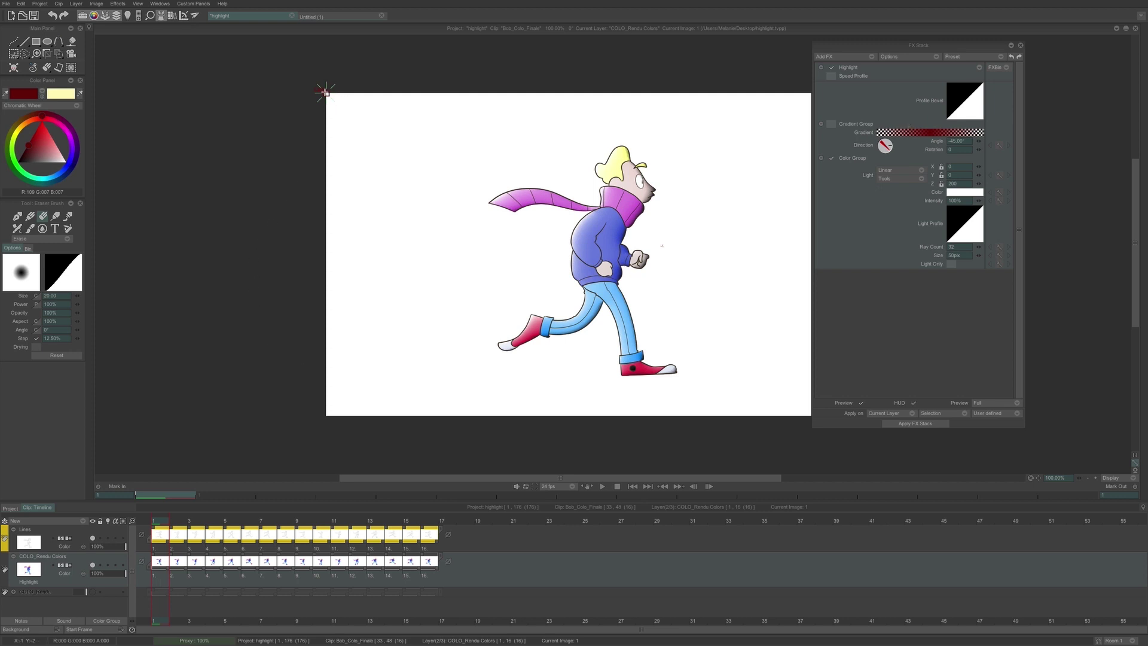
{"action": "left_click_drag", "start_coordinate": [326, 92], "coordinate": [757, 110]}
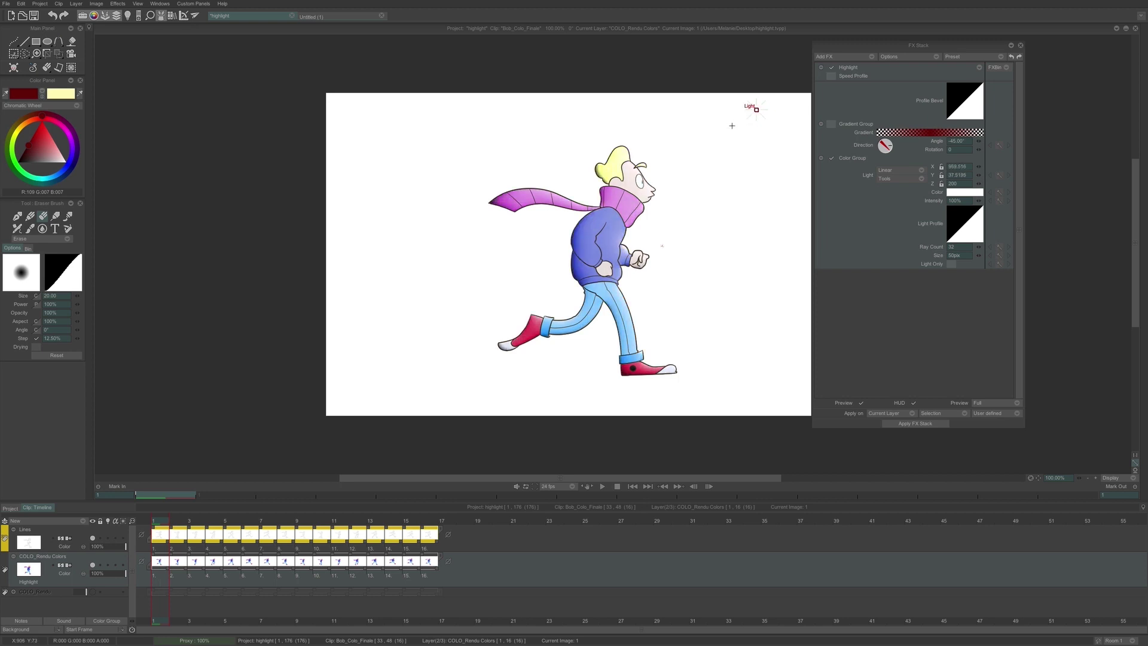
Bend the Highlight's Profile Bevel curve so the character's shading turns darker.
{"action": "left_click", "coordinate": [963, 105]}
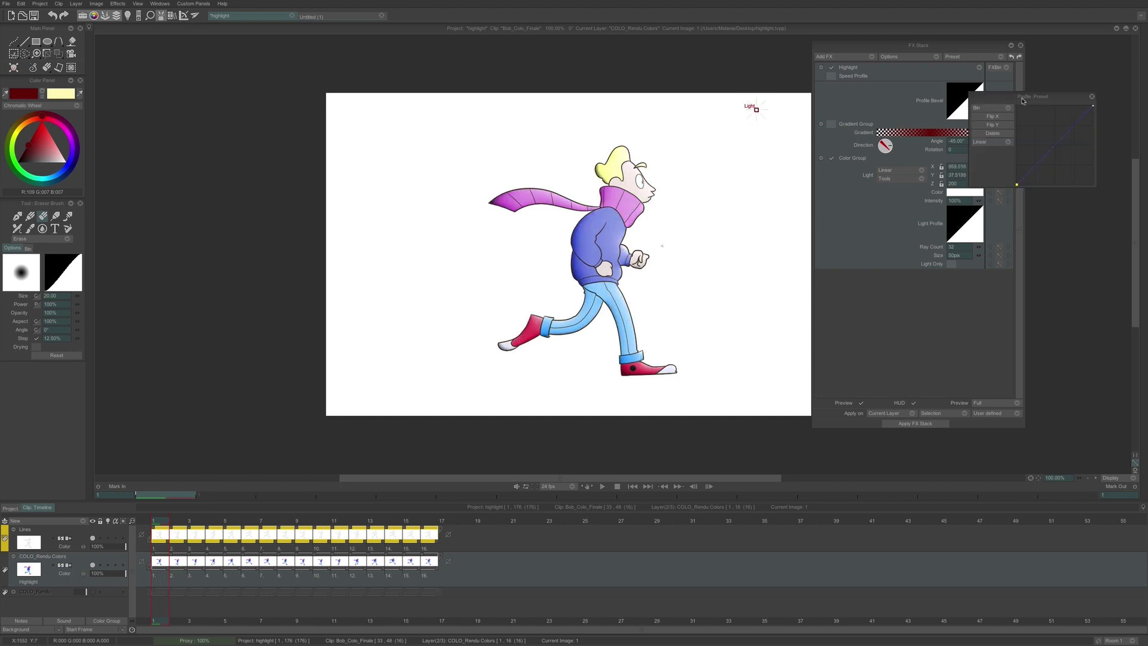
{"action": "left_click_drag", "start_coordinate": [1022, 101], "coordinate": [757, 139]}
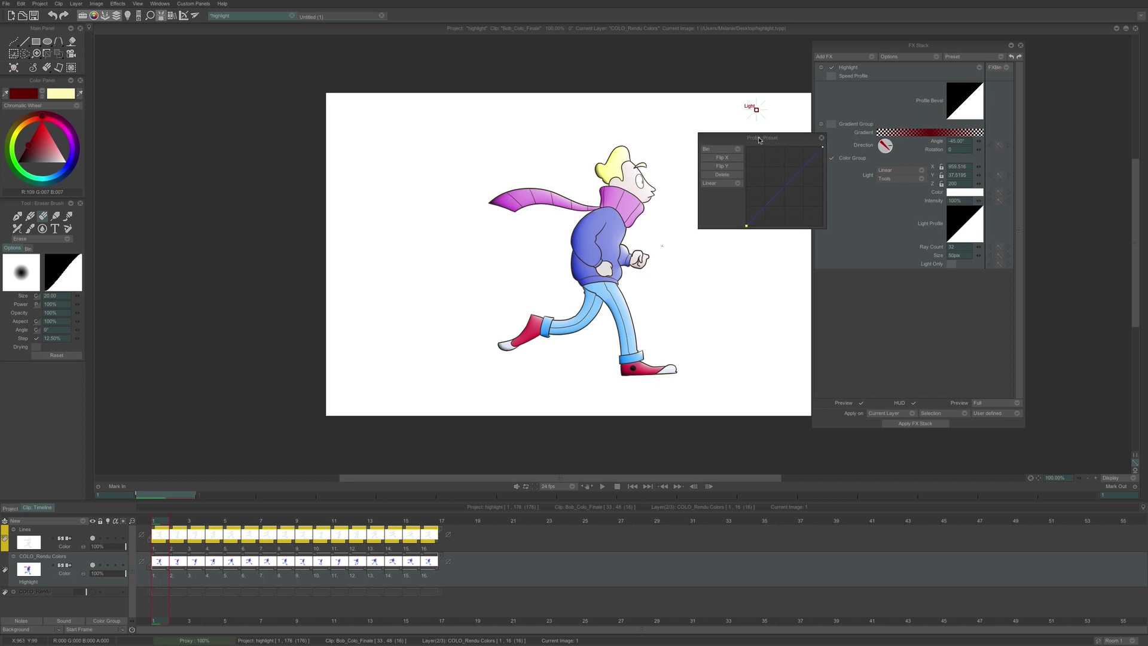
{"action": "scroll", "coordinate": [621, 174], "scroll_direction": "up", "scroll_amount": 5}
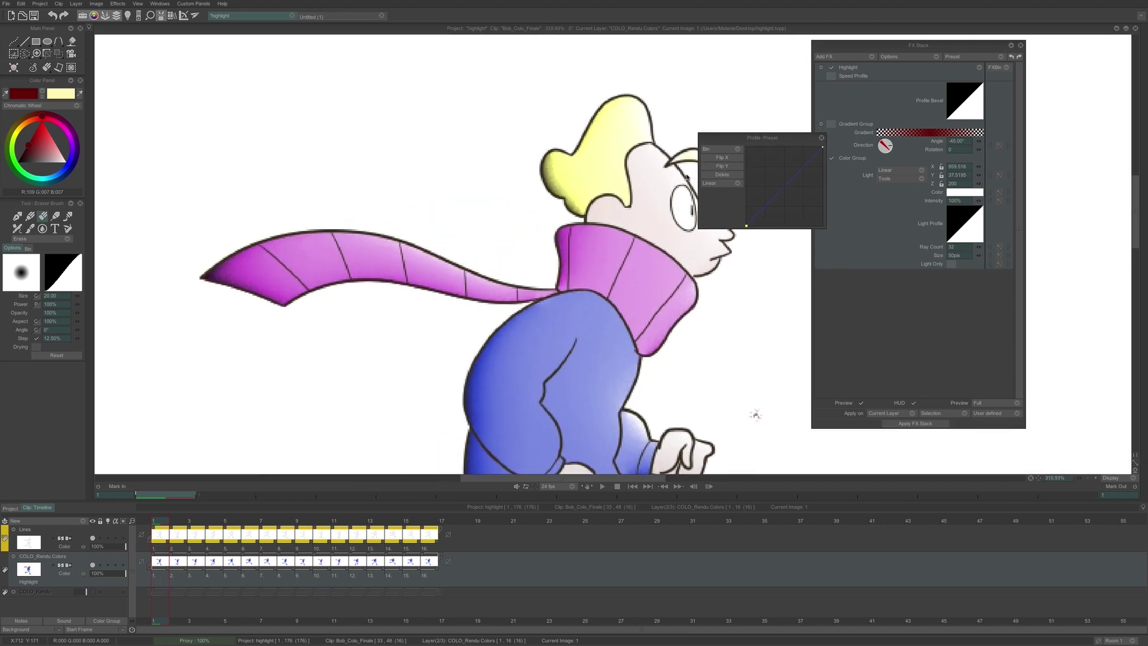
{"action": "left_click_drag", "start_coordinate": [618, 239], "coordinate": [573, 262]}
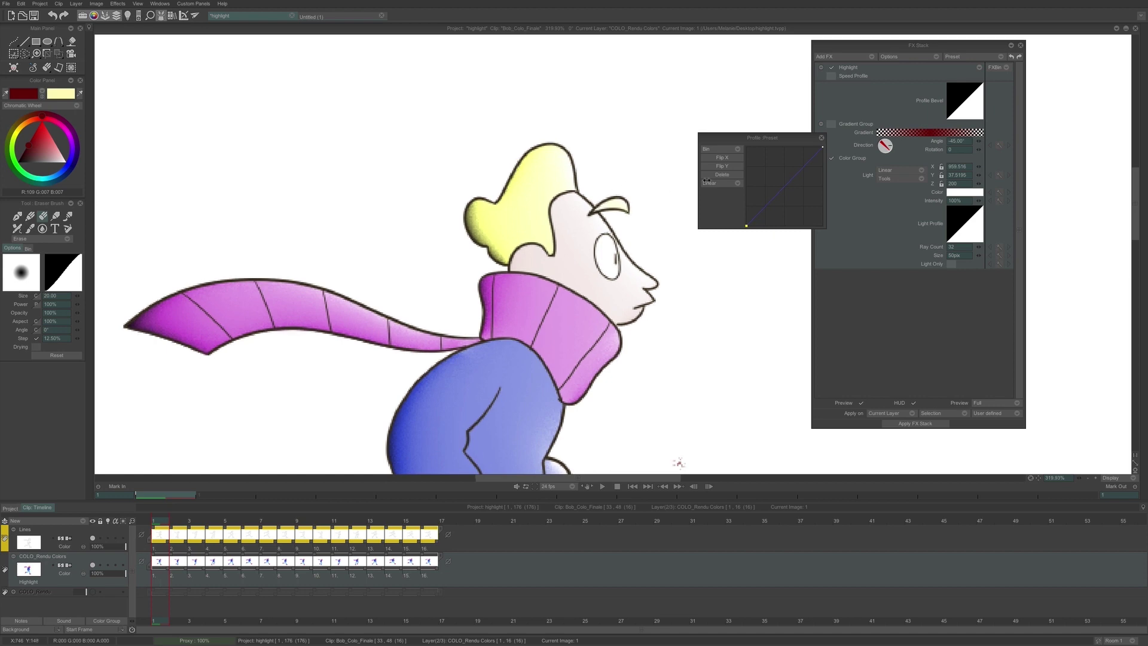
{"action": "left_click_drag", "start_coordinate": [788, 189], "coordinate": [770, 212]}
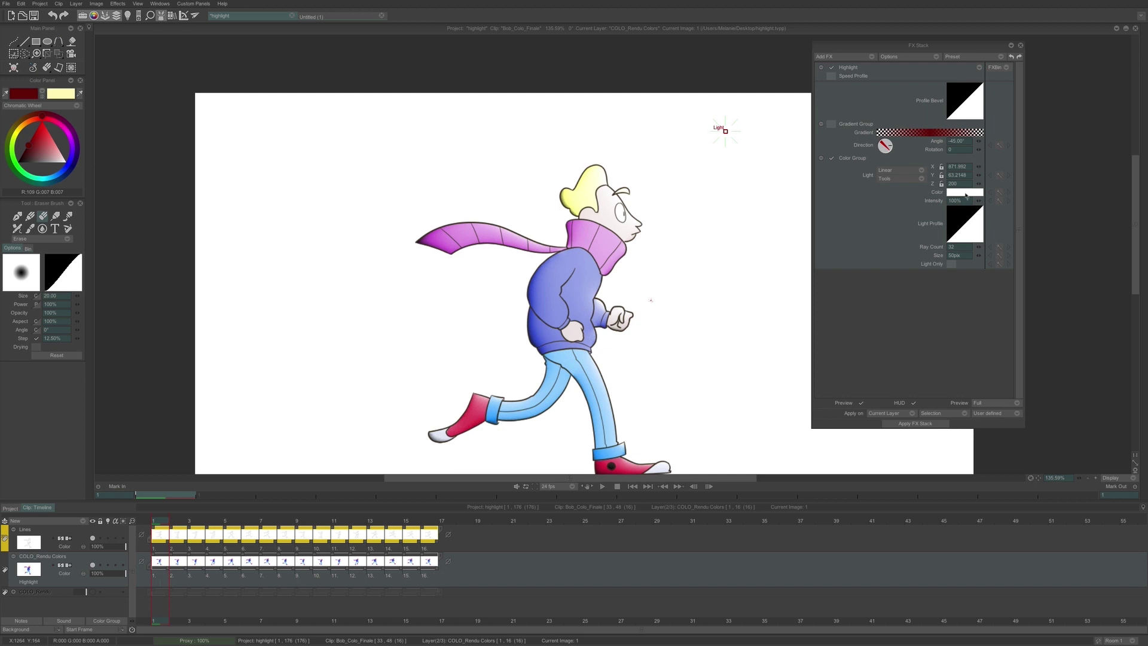
Make the Highlight light pale yellow, move it nearer the character, and lower Z to 72.
{"action": "left_click", "coordinate": [965, 192]}
{"action": "left_click", "coordinate": [62, 144]}
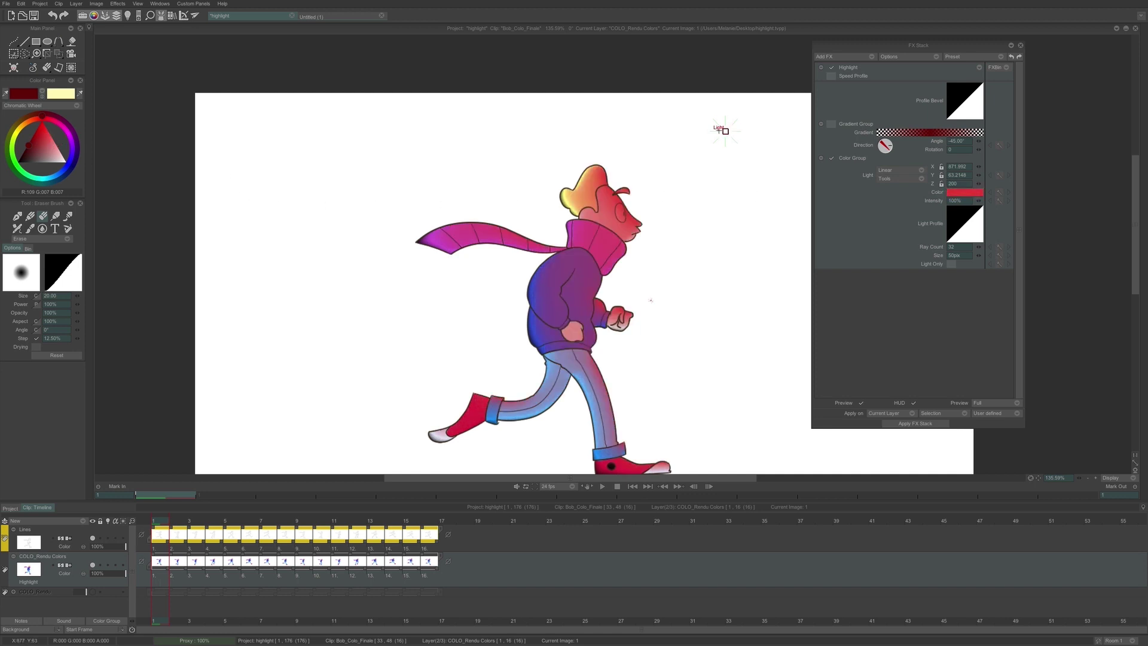
{"action": "left_click_drag", "start_coordinate": [726, 131], "coordinate": [750, 155]}
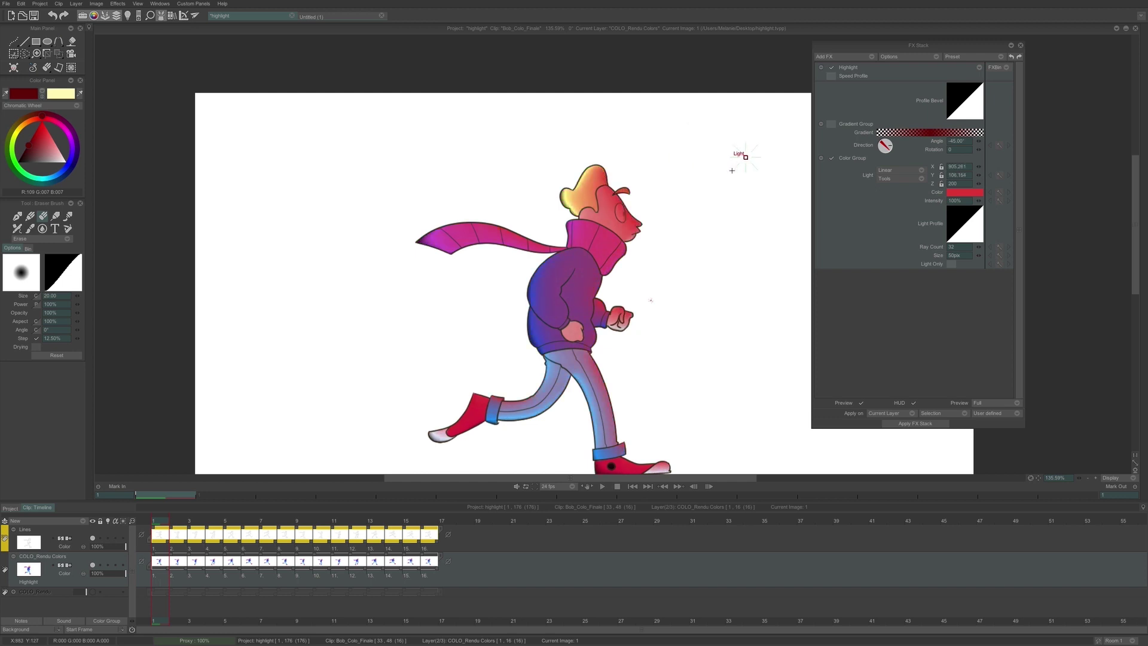
{"action": "left_click", "coordinate": [964, 192]}
{"action": "left_click", "coordinate": [60, 93]}
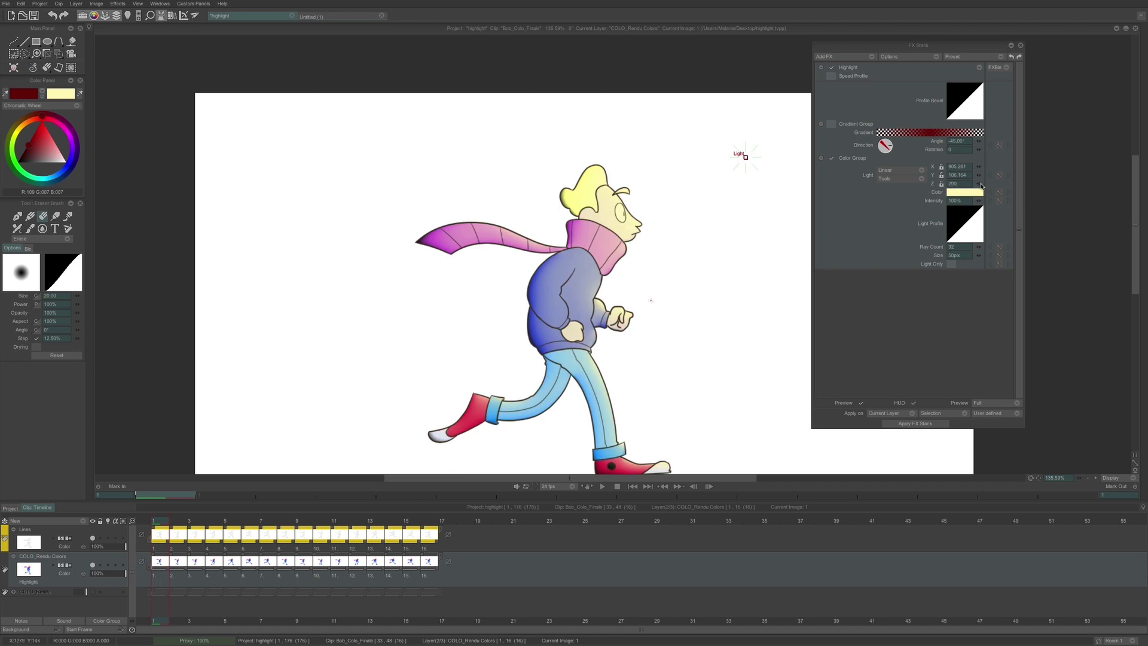
{"action": "mouse_move", "coordinate": [978, 185]}
{"action": "left_mouse_down"}
{"action": "mouse_move", "coordinate": [919, 187]}
{"action": "mouse_move", "coordinate": [956, 186]}
{"action": "left_mouse_up"}
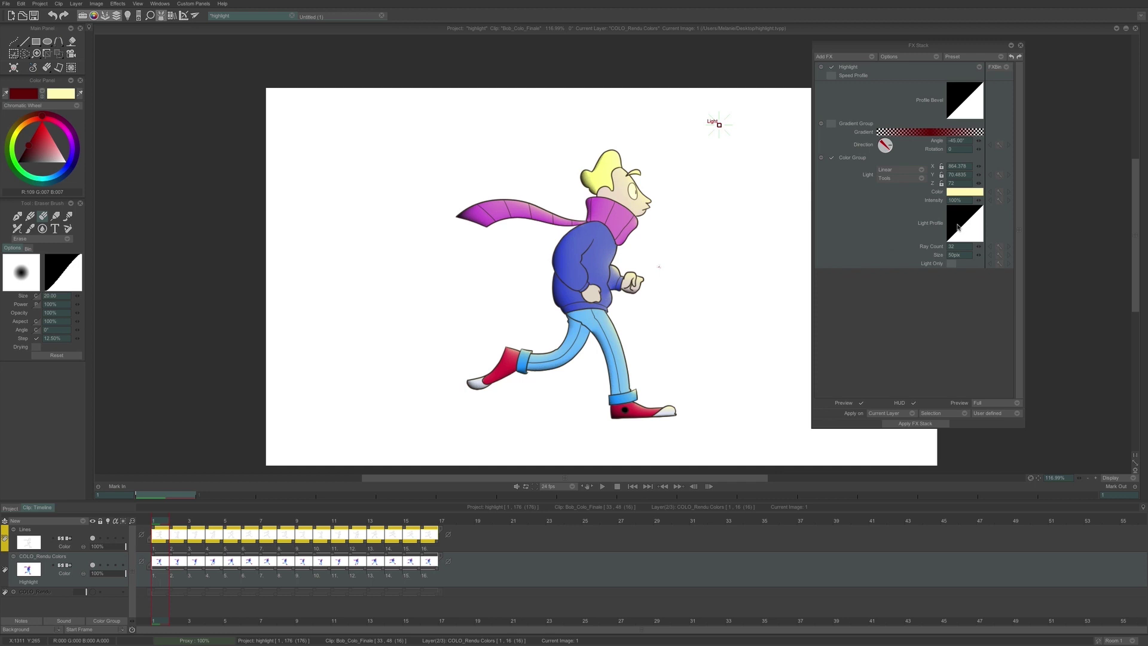
Add two points to the Light Profile curve and shift them for a sharper falloff.
{"action": "left_click", "coordinate": [959, 224]}
{"action": "left_click_drag", "start_coordinate": [1005, 216], "coordinate": [780, 176]}
{"action": "scroll", "coordinate": [639, 179], "scroll_direction": "up", "scroll_amount": 5}
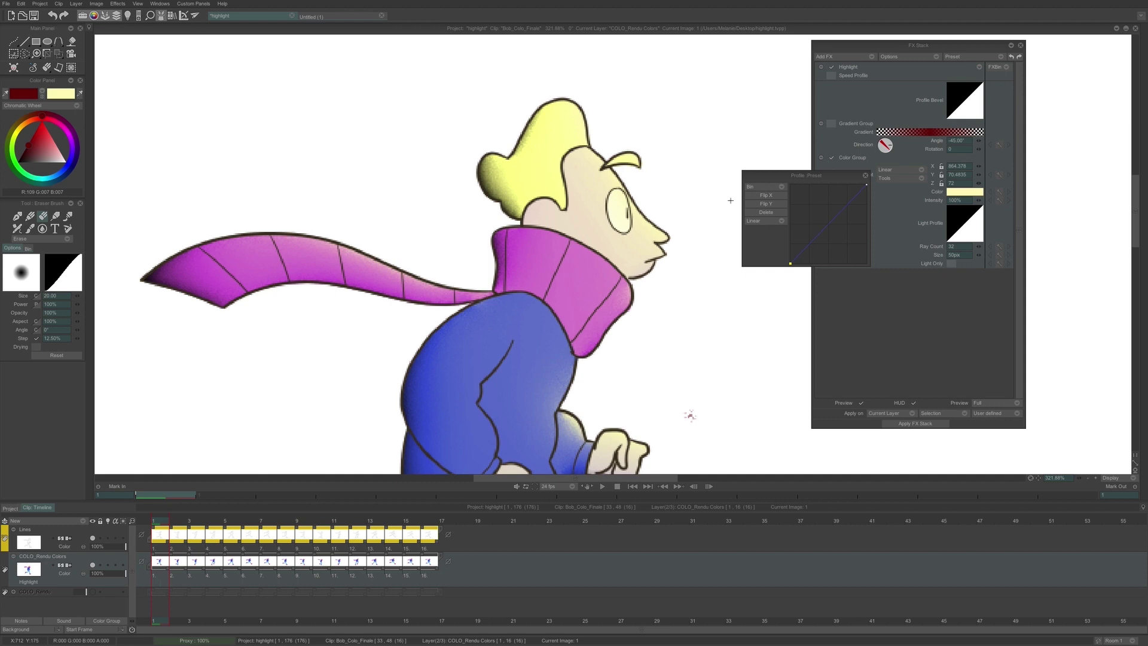
{"action": "left_click", "coordinate": [810, 230]}
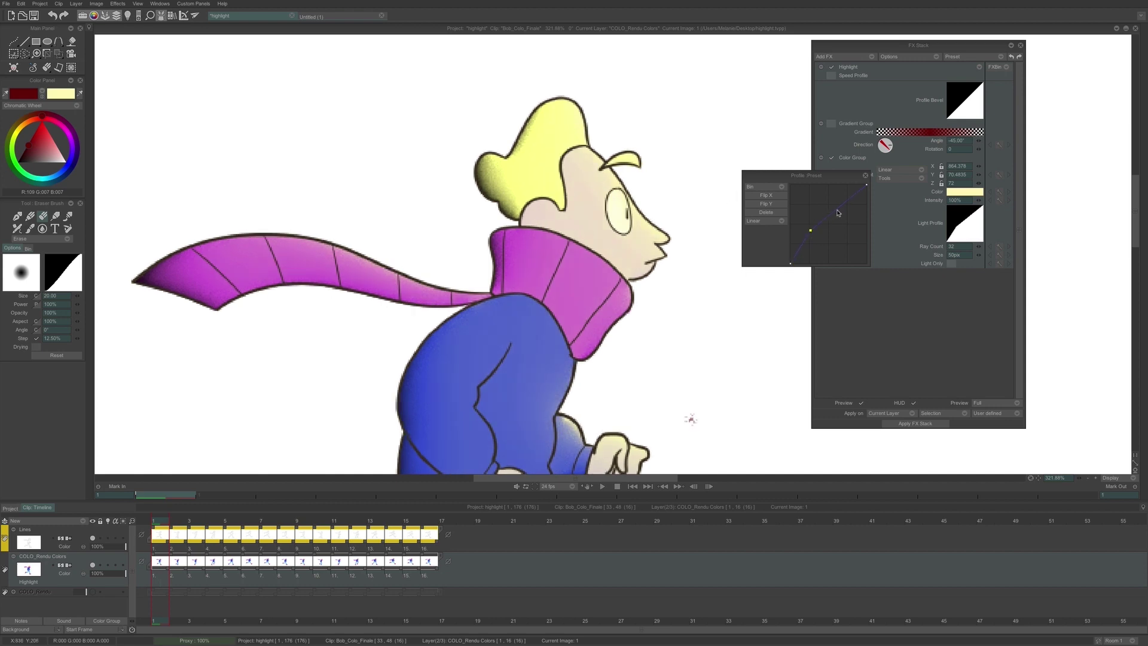
{"action": "left_click", "coordinate": [817, 200]}
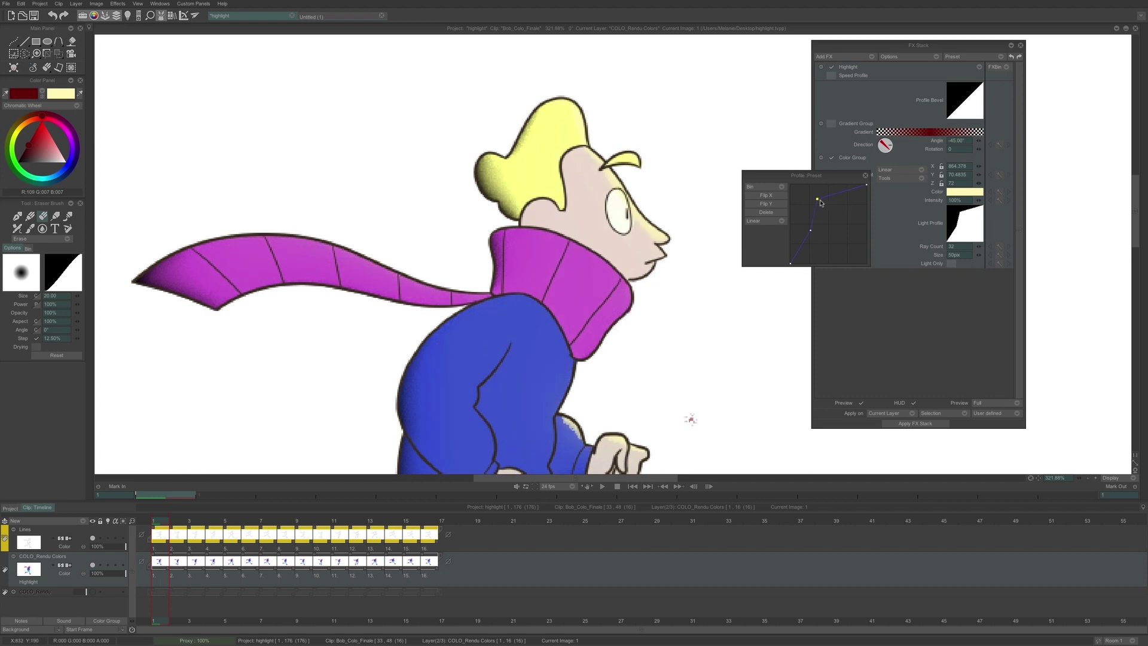
{"action": "mouse_move", "coordinate": [817, 199]}
{"action": "left_mouse_down"}
{"action": "mouse_move", "coordinate": [832, 200]}
{"action": "mouse_move", "coordinate": [833, 239]}
{"action": "left_mouse_up"}
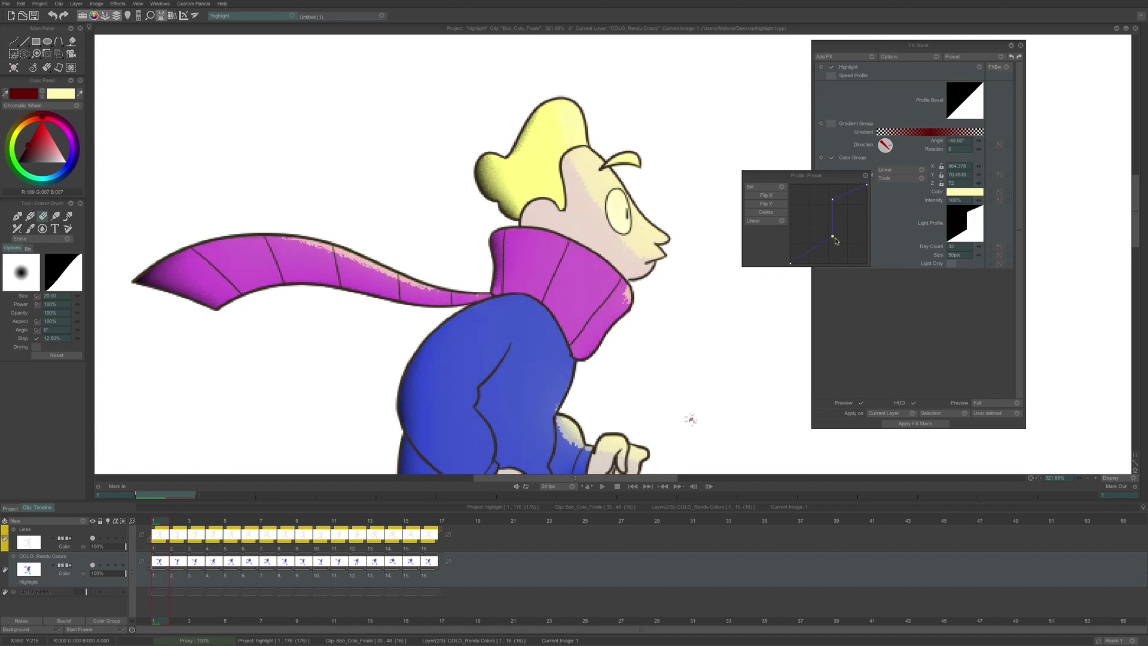
Raise the Highlight's ray count and widen its size to about 95 pixels.
{"action": "scroll", "coordinate": [728, 378], "scroll_direction": "up", "scroll_amount": 5}
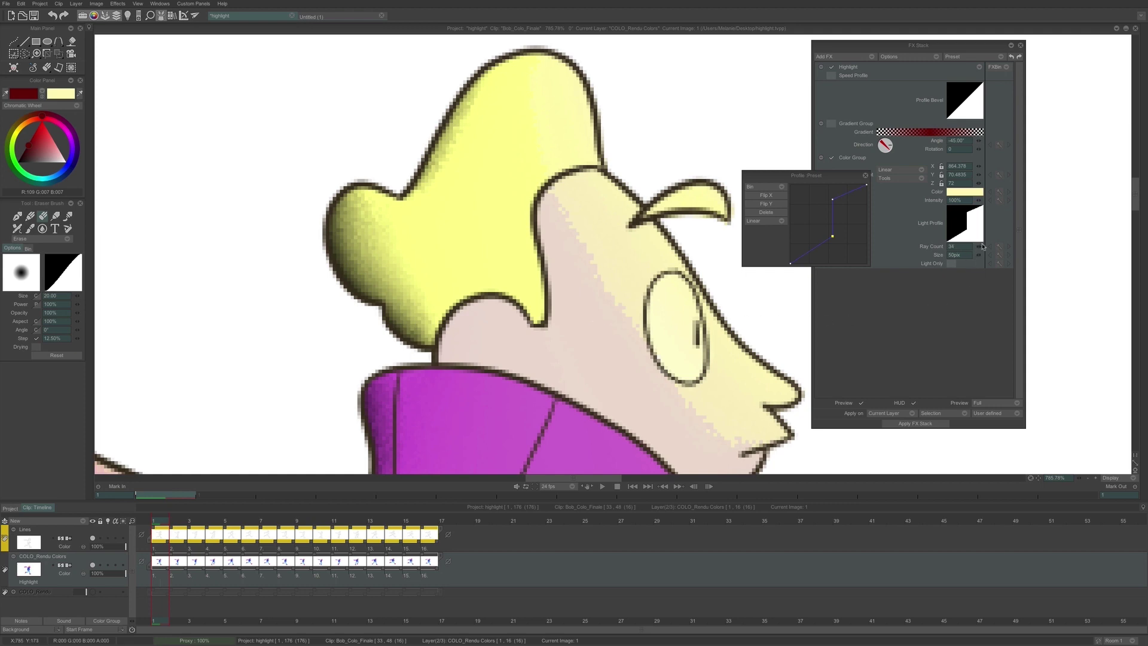
{"action": "left_click_drag", "start_coordinate": [979, 247], "coordinate": [1072, 249]}
{"action": "left_click_drag", "start_coordinate": [979, 255], "coordinate": [1015, 258]}
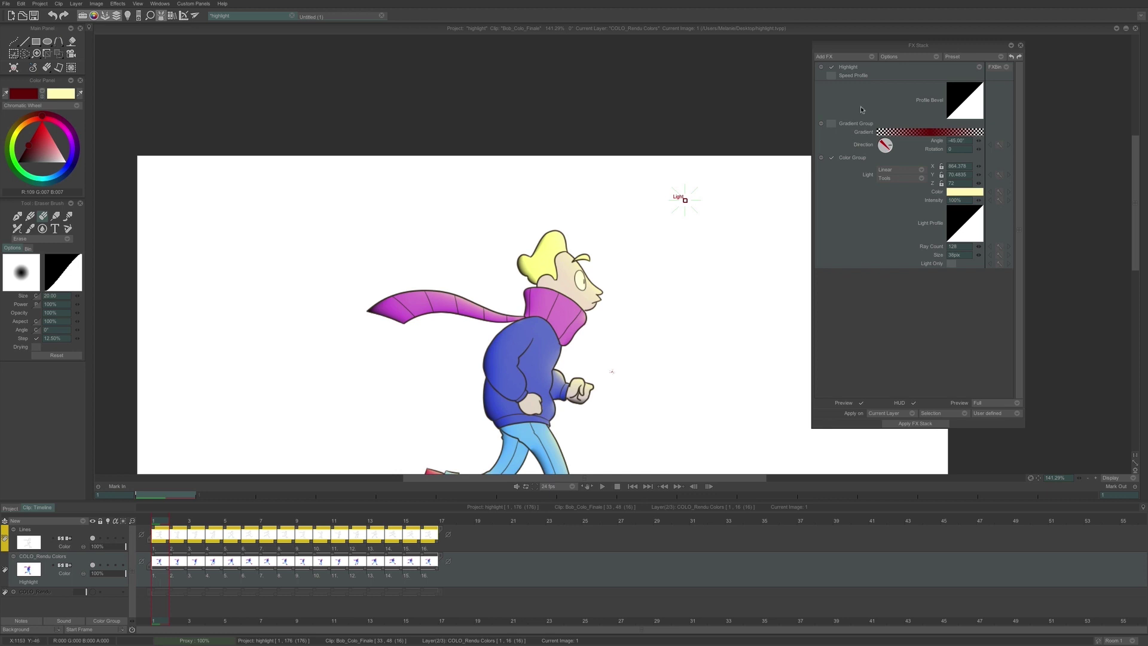
Enable the Highlight's Gradient Group and choose the APen to Transparent gradient preset.
{"action": "left_click", "coordinate": [832, 124]}
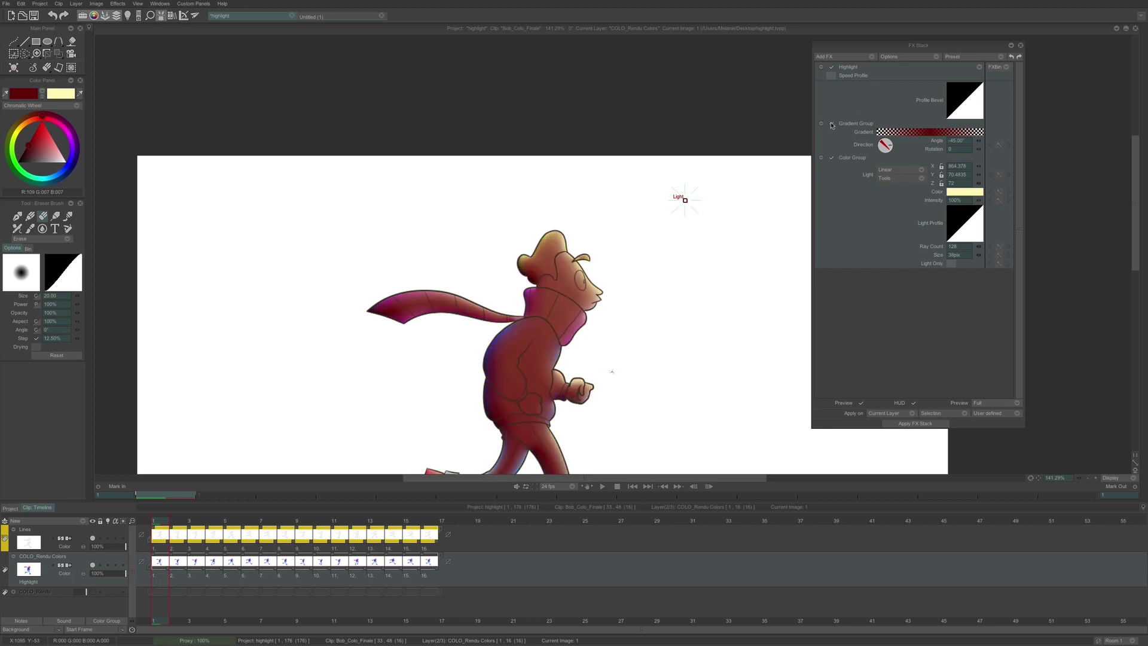
{"action": "left_click", "coordinate": [936, 132]}
{"action": "left_click_drag", "start_coordinate": [180, 87], "coordinate": [455, 115]}
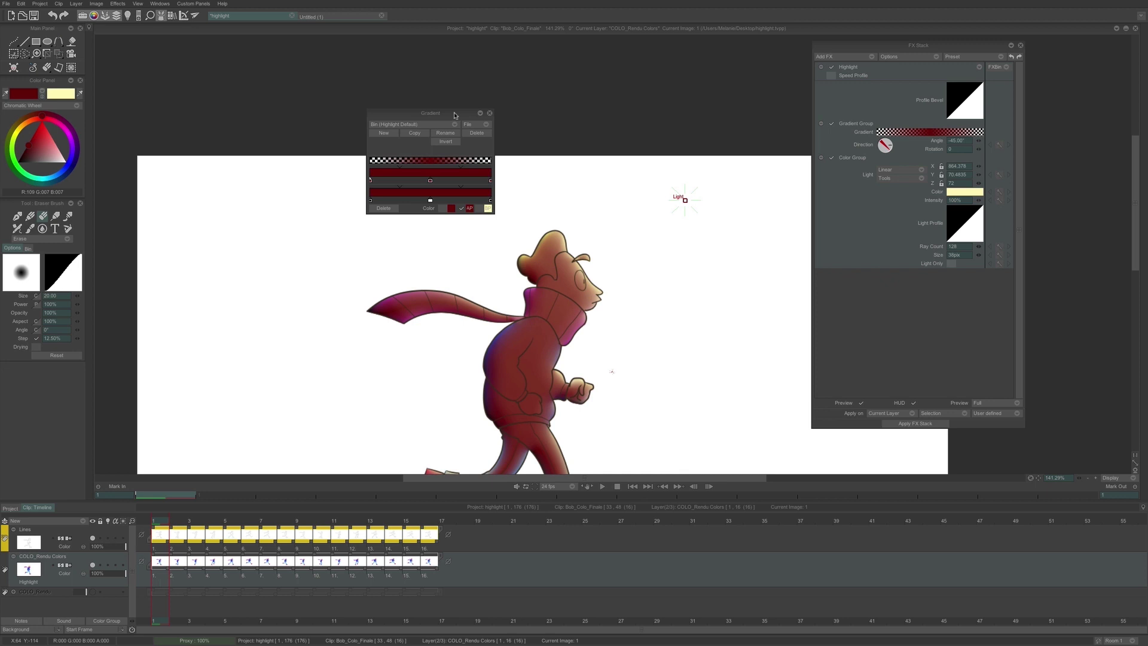
{"action": "left_click_drag", "start_coordinate": [454, 115], "coordinate": [452, 116]}
{"action": "left_click", "coordinate": [452, 125]}
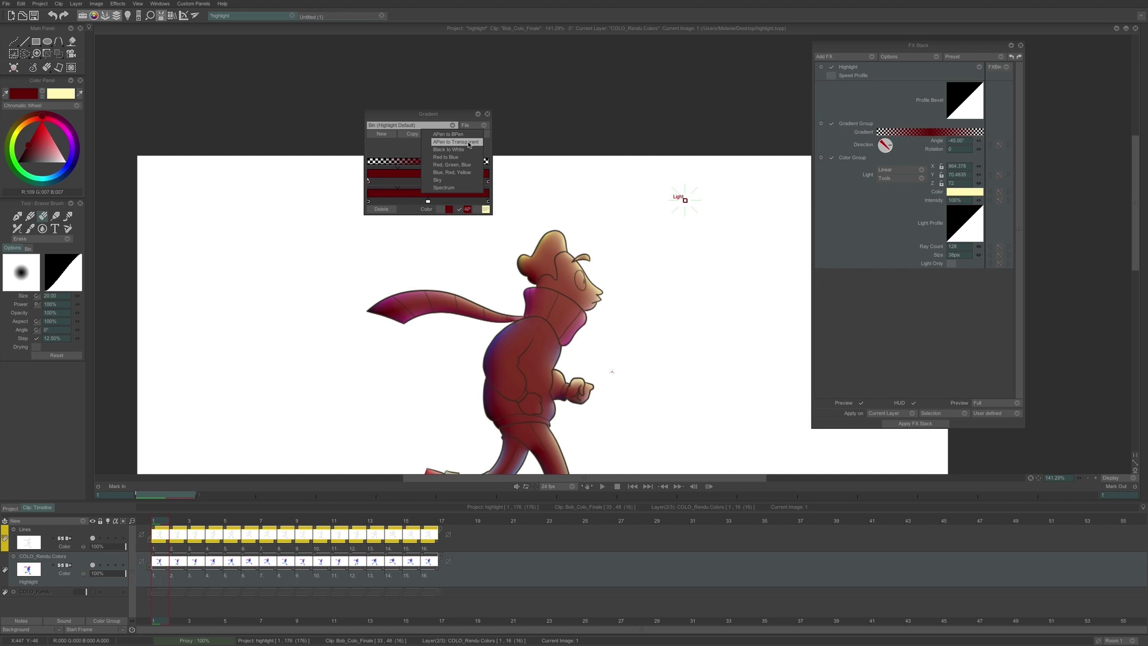
{"action": "left_click", "coordinate": [469, 145]}
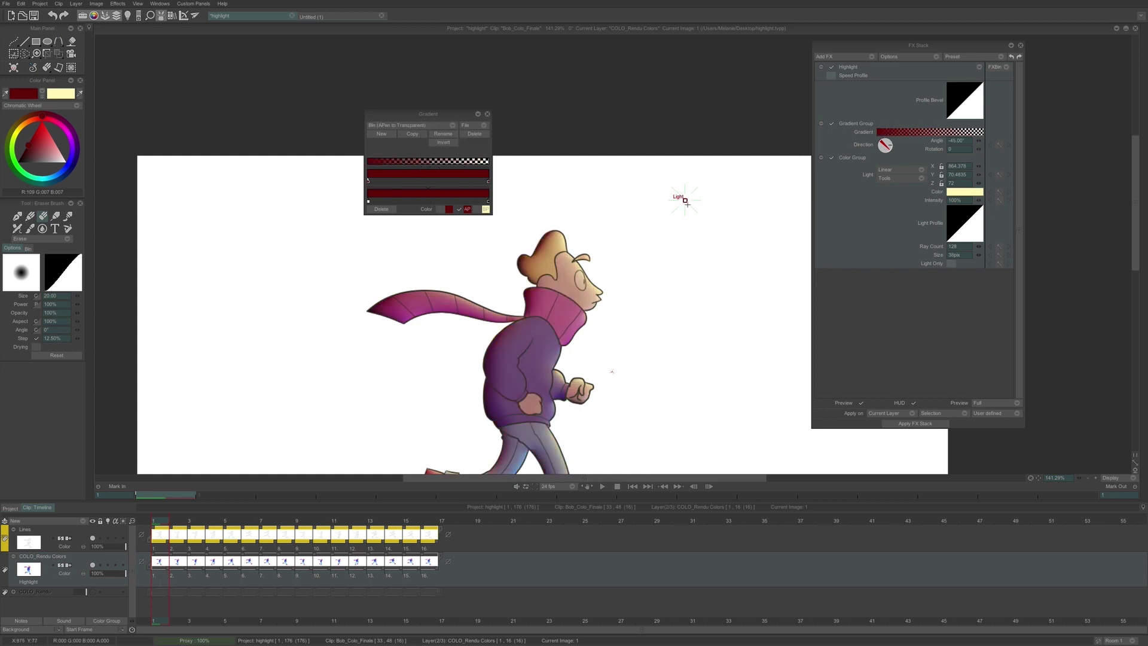
Nudge the light left, adjust the gradient angle, and close the Gradient editor.
{"action": "left_click_drag", "start_coordinate": [685, 201], "coordinate": [651, 199]}
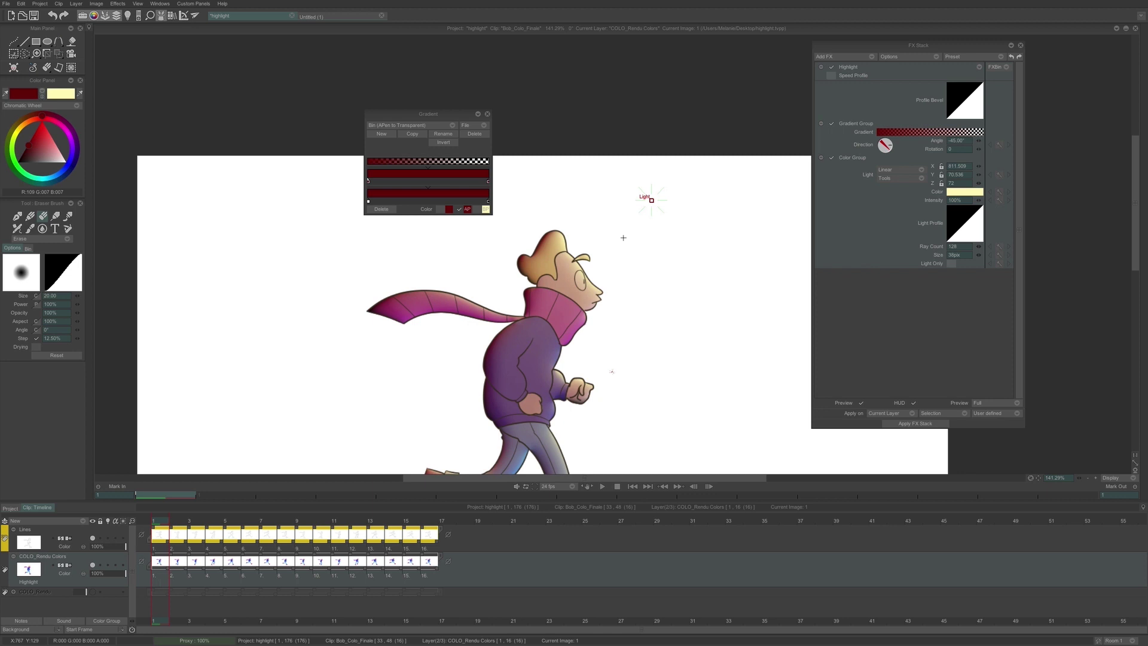
{"action": "mouse_move", "coordinate": [891, 143]}
{"action": "left_mouse_down"}
{"action": "mouse_move", "coordinate": [868, 158]}
{"action": "mouse_move", "coordinate": [895, 157]}
{"action": "mouse_move", "coordinate": [889, 137]}
{"action": "left_mouse_up"}
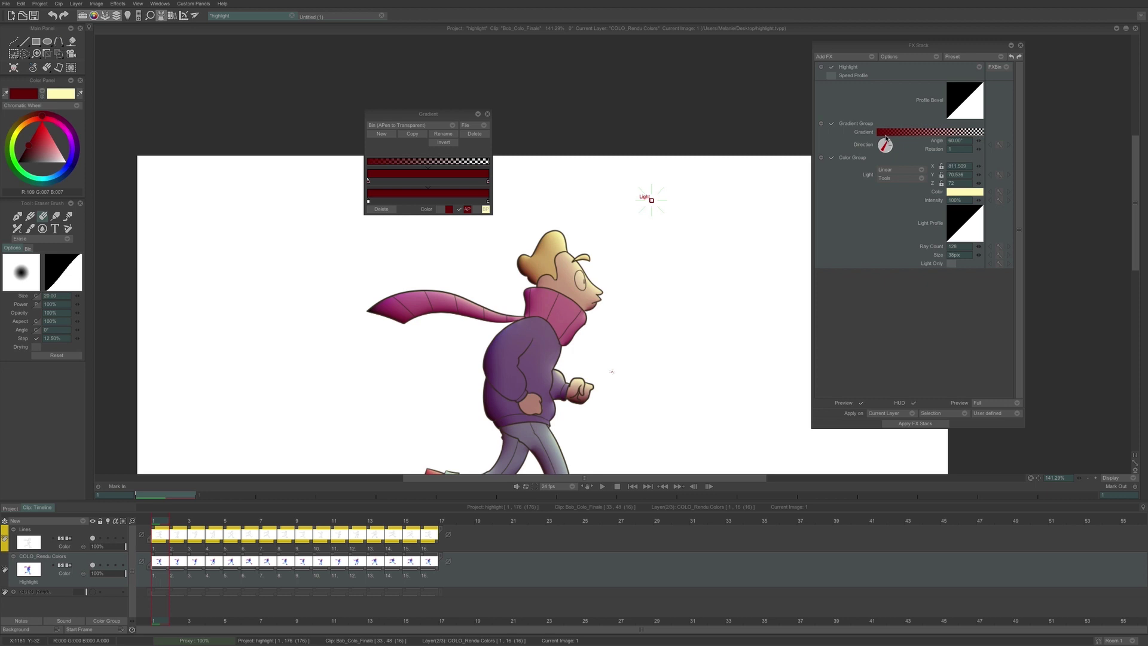
{"action": "left_click", "coordinate": [487, 114]}
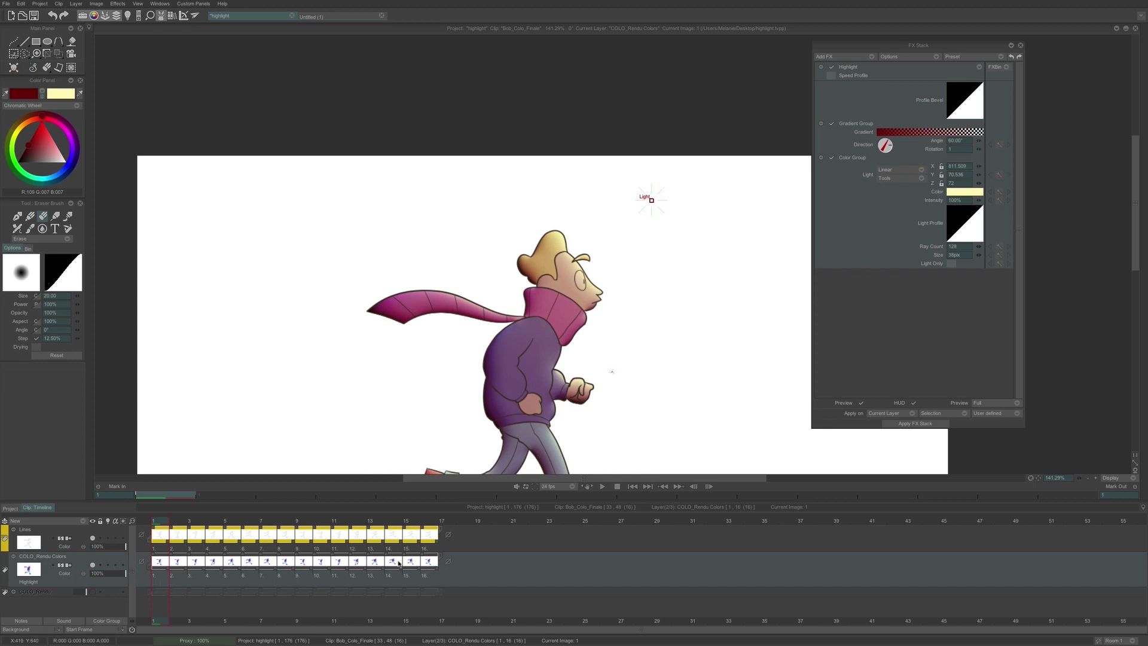
Create a Duplicate COLO_Rendu Colors layer using New > Duplicate Structure.
{"action": "left_click", "coordinate": [64, 521]}
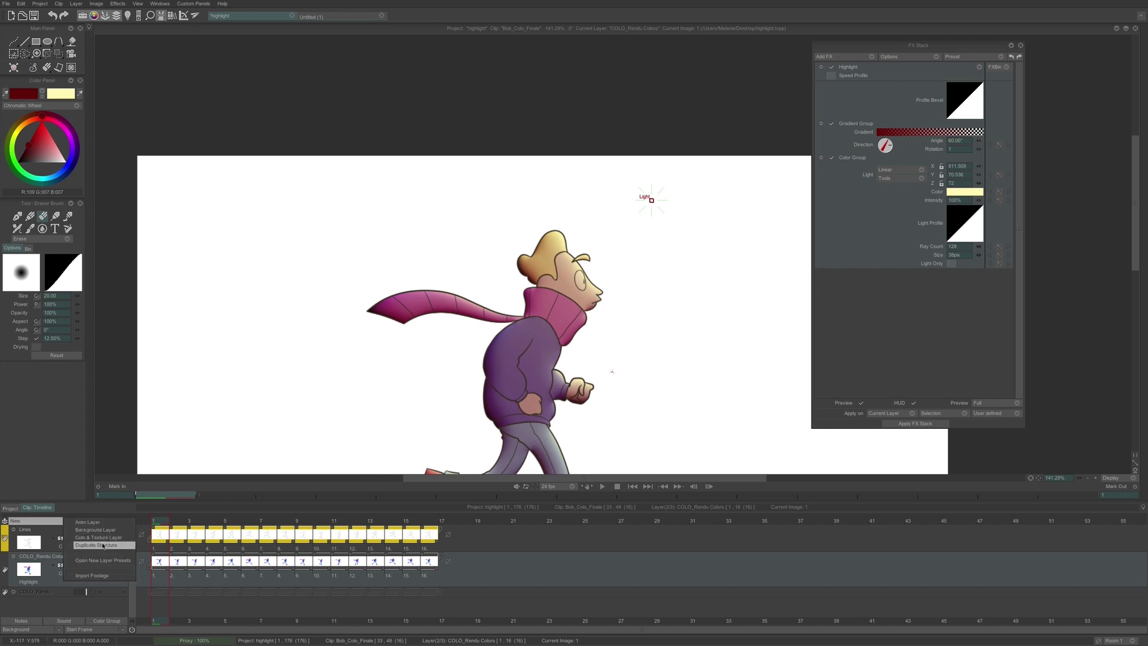
{"action": "left_click", "coordinate": [103, 546]}
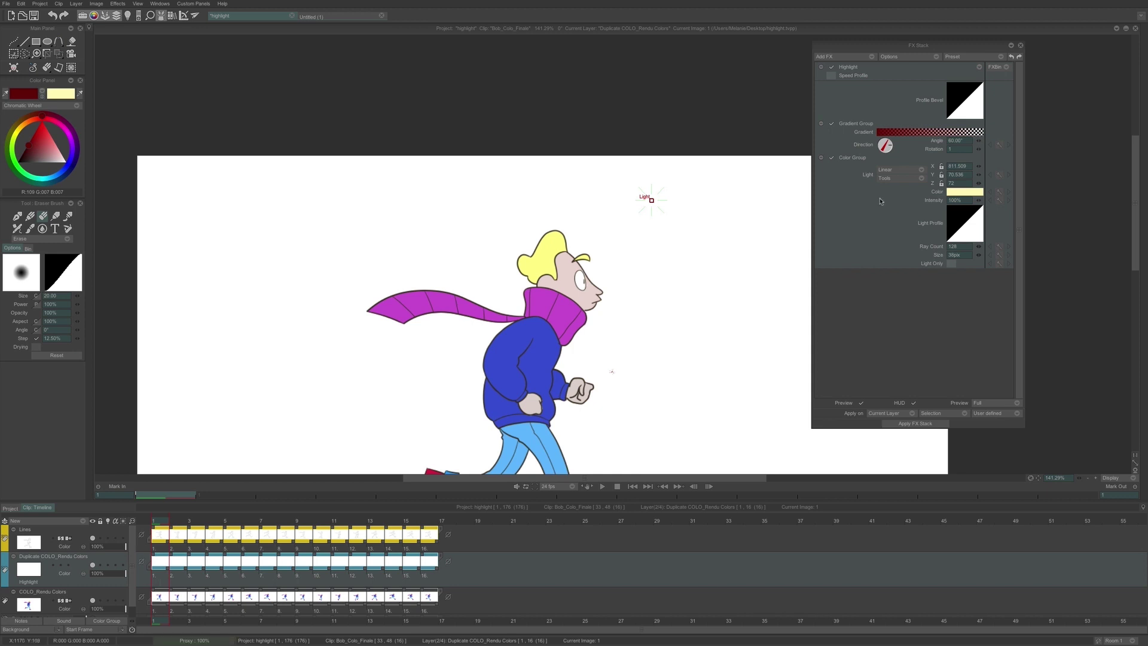
Add Color > Image Source below Highlight, sourcing the COLO_Rendu Colors layer, and reframe the character.
{"action": "left_click", "coordinate": [872, 58]}
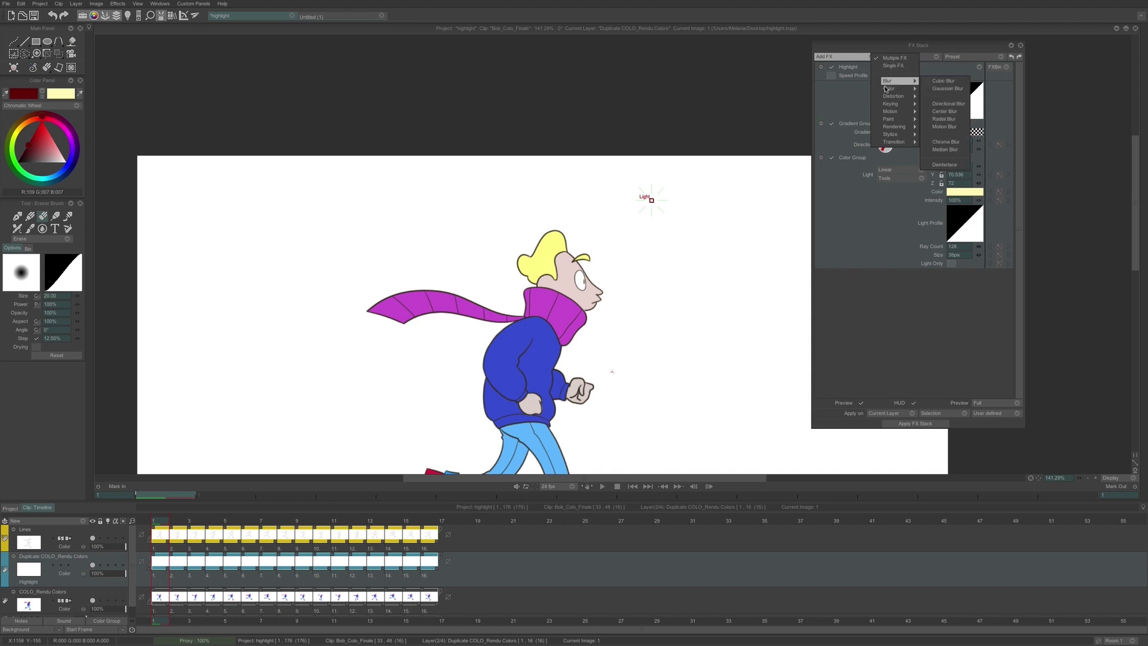
{"action": "mouse_move", "coordinate": [897, 88]}
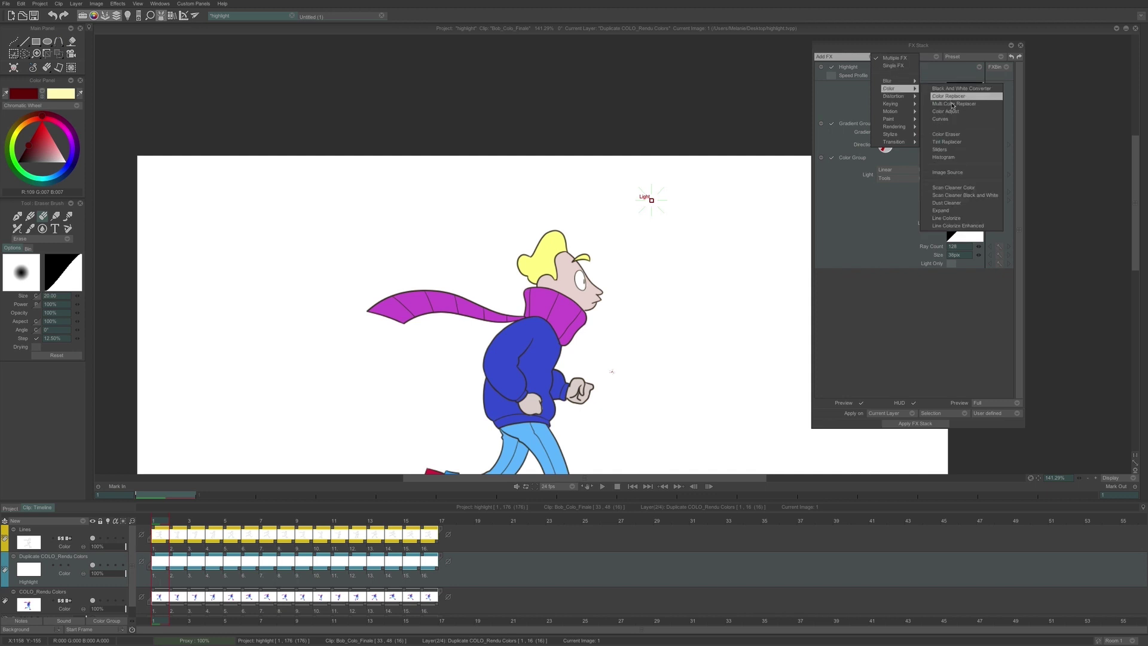
{"action": "left_click", "coordinate": [973, 178]}
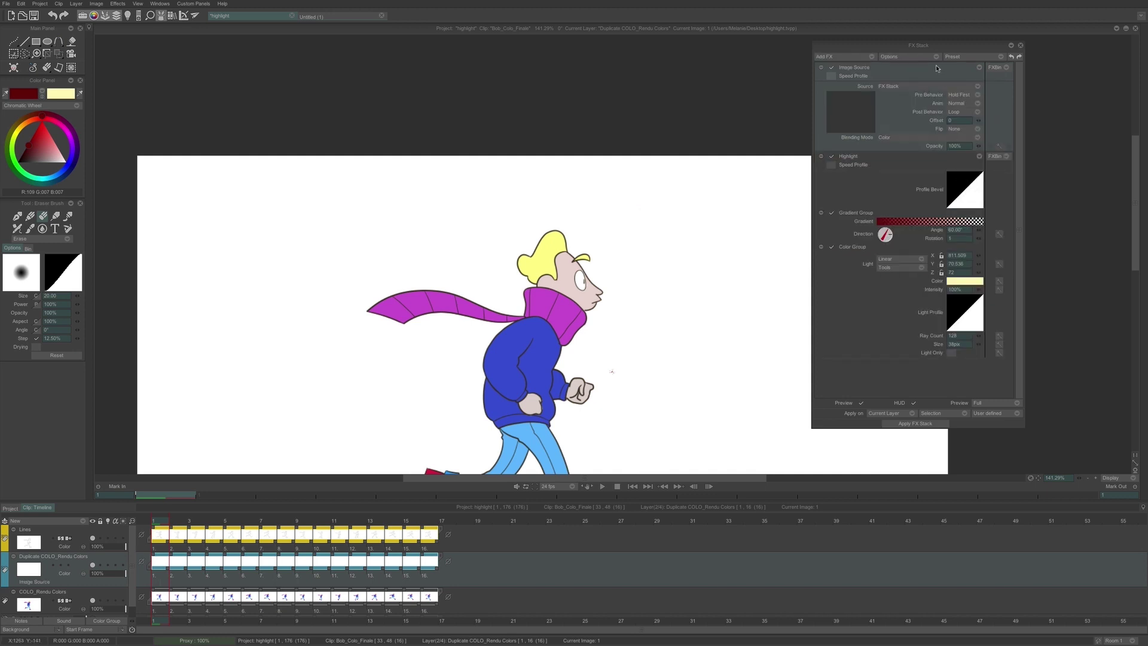
{"action": "left_click_drag", "start_coordinate": [868, 64], "coordinate": [921, 373]}
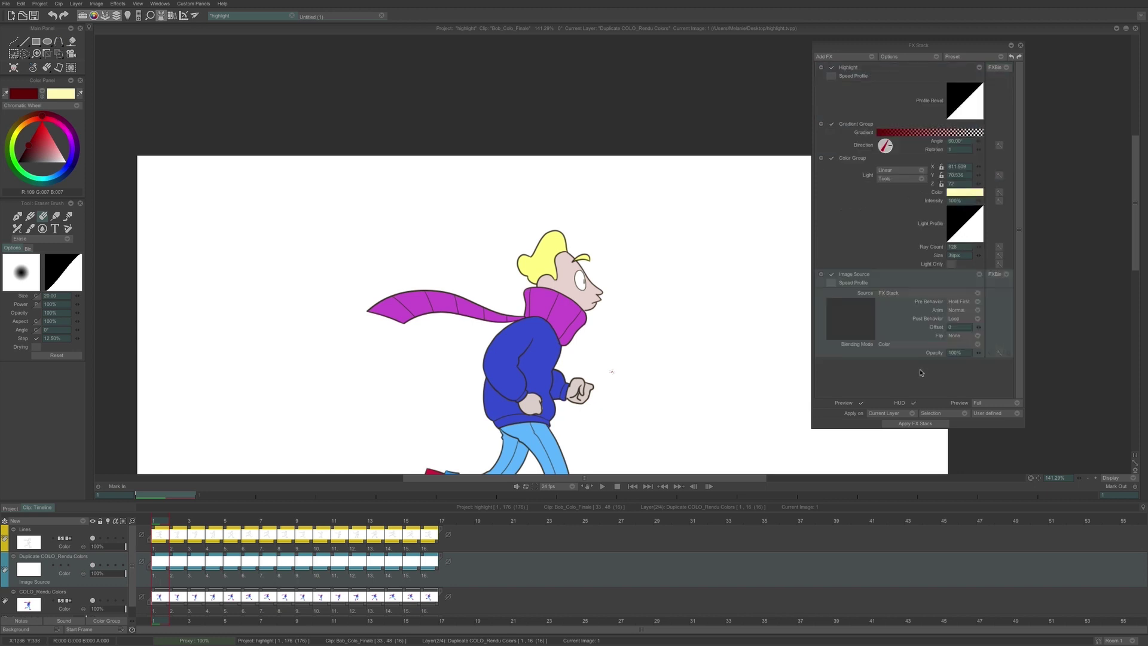
{"action": "left_click", "coordinate": [898, 293]}
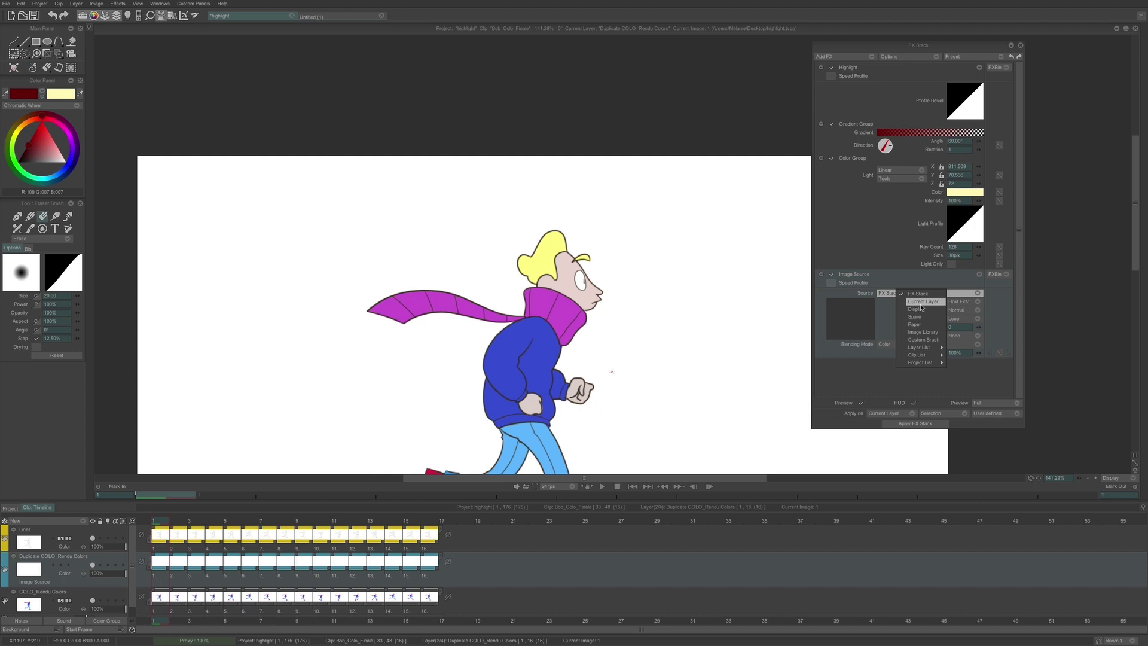
{"action": "mouse_move", "coordinate": [924, 349]}
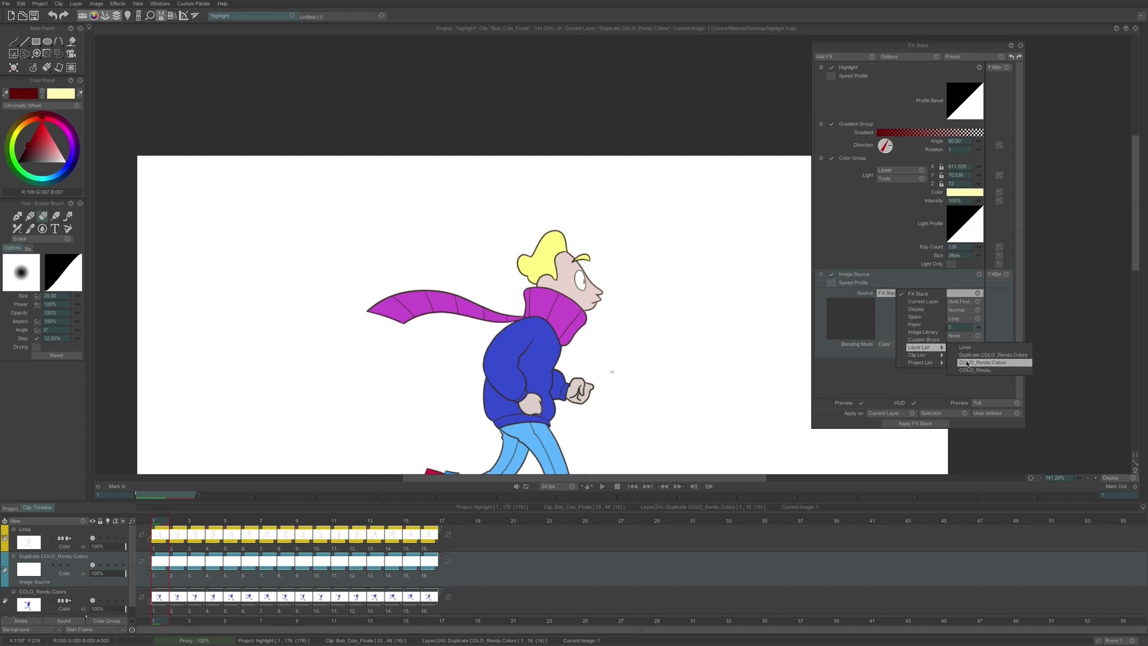
{"action": "left_click", "coordinate": [988, 365]}
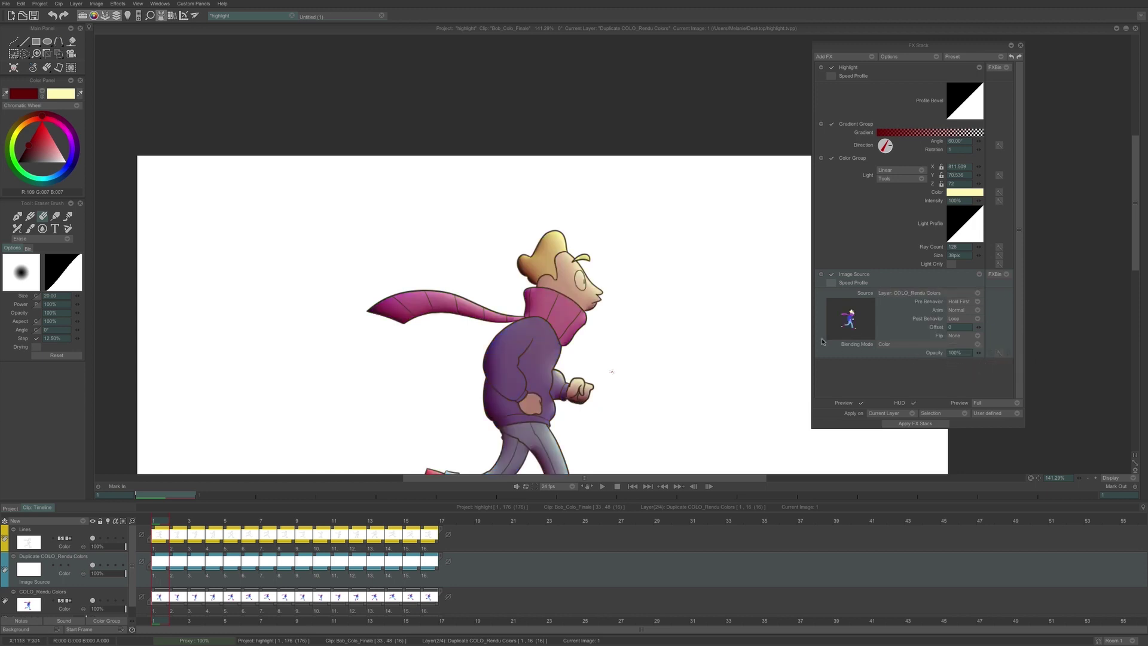
{"action": "left_click_drag", "start_coordinate": [687, 351], "coordinate": [705, 221]}
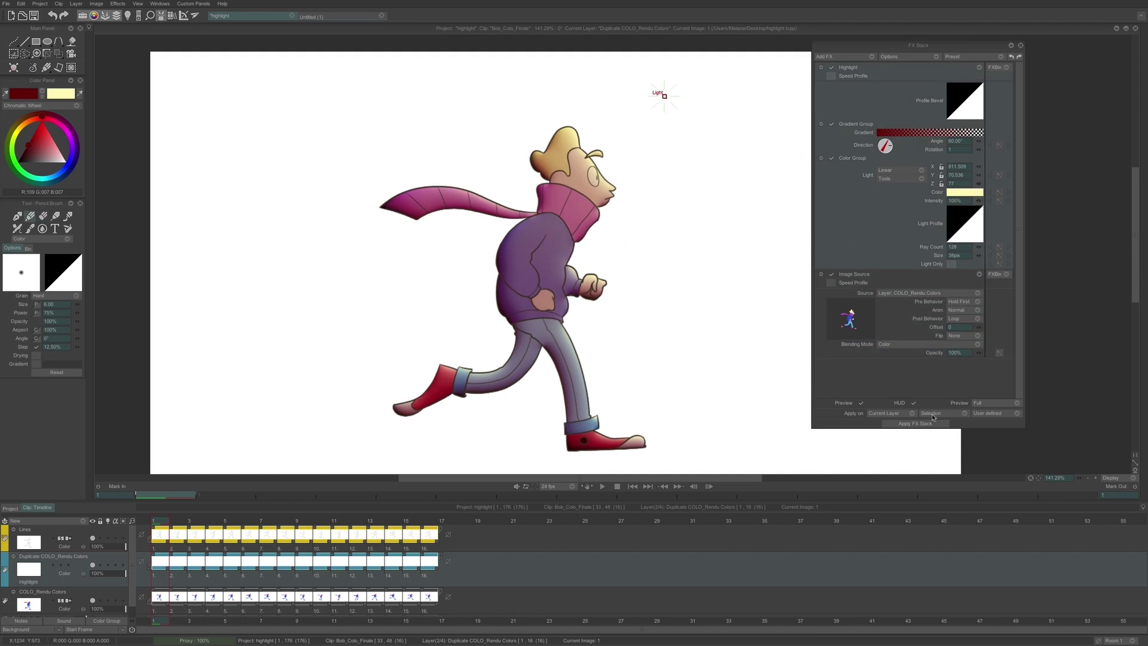
Apply the FX stack to all instances and heads of Duplicate COLO_Rendu Colors.
{"action": "left_click", "coordinate": [933, 416]}
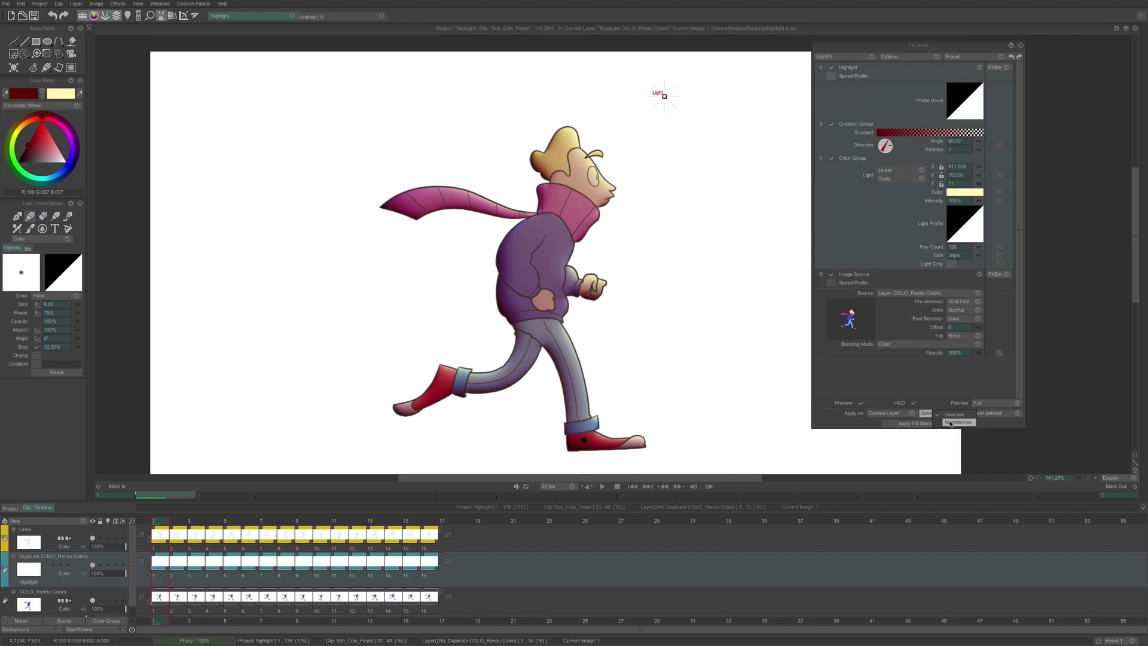
{"action": "left_click", "coordinate": [951, 421]}
{"action": "left_click", "coordinate": [982, 416]}
{"action": "left_click", "coordinate": [996, 412]}
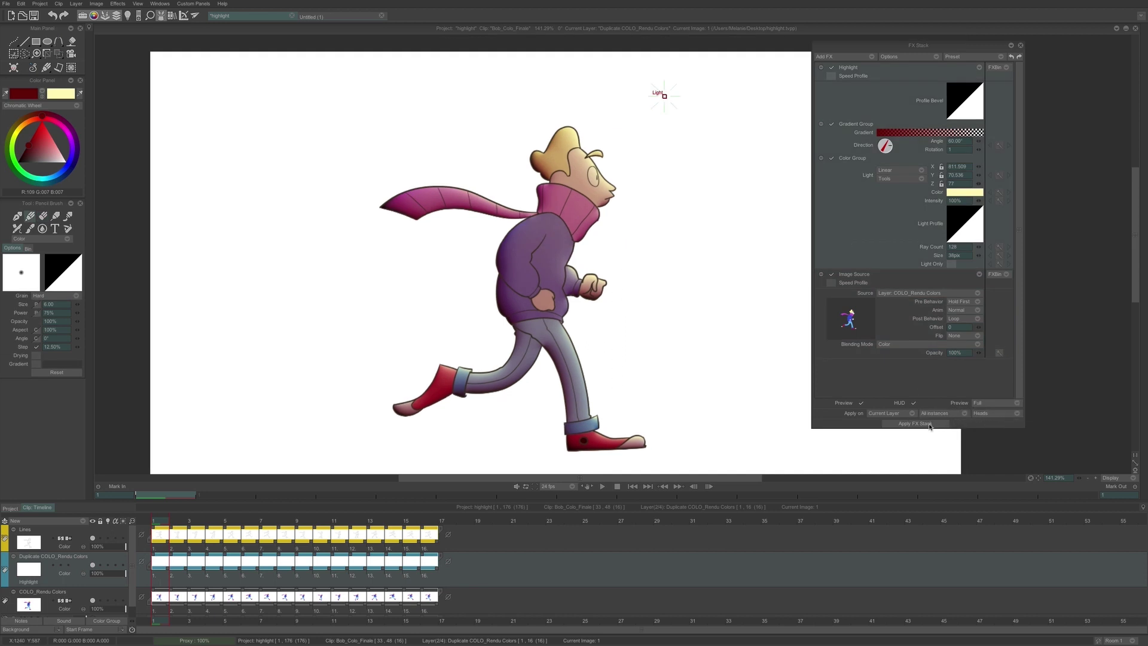
{"action": "left_click", "coordinate": [922, 425]}
{"action": "left_click", "coordinate": [1011, 46]}
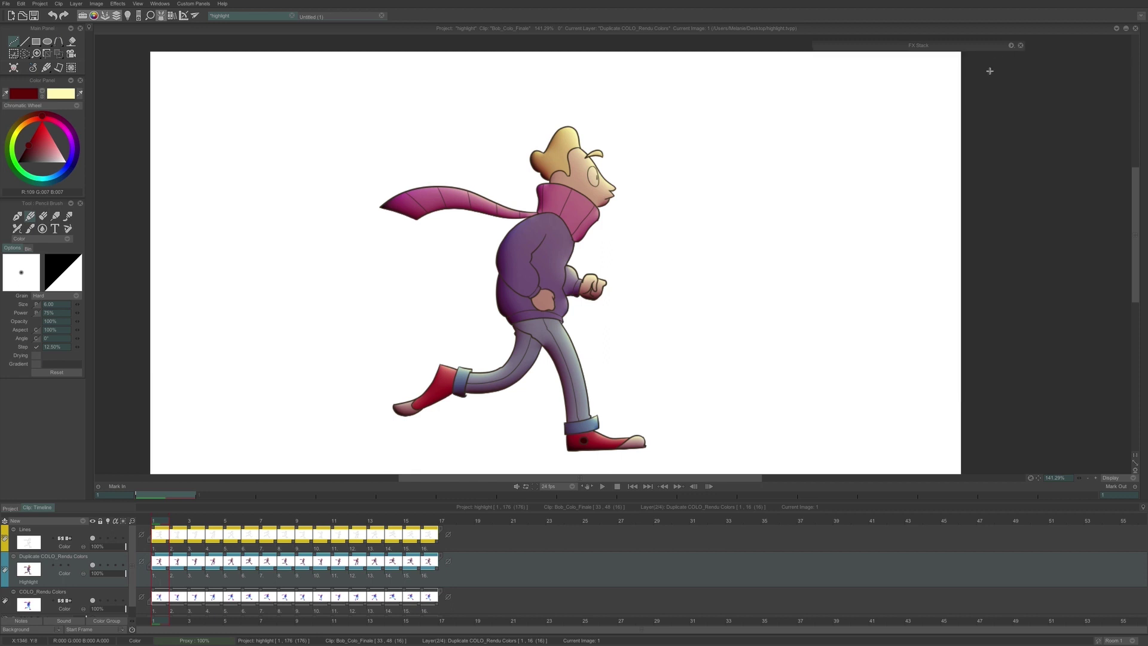
{"action": "left_click", "coordinate": [94, 521]}
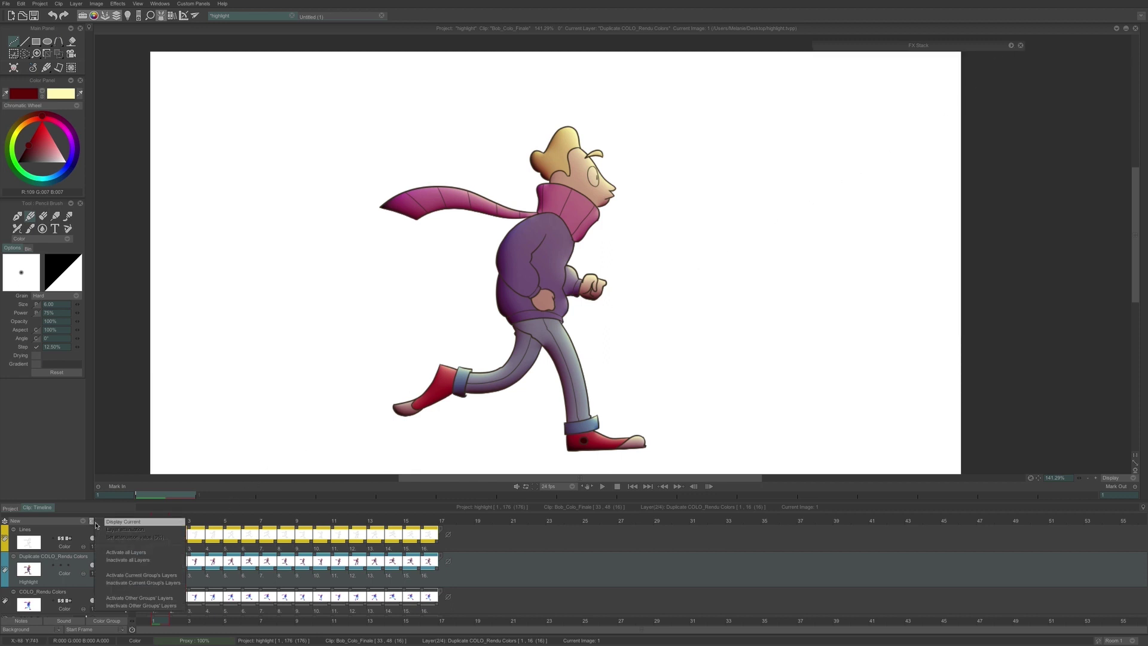
{"action": "mouse_move", "coordinate": [169, 520]}
{"action": "left_mouse_down"}
{"action": "mouse_move", "coordinate": [430, 520]}
{"action": "mouse_move", "coordinate": [165, 524]}
{"action": "left_mouse_up"}
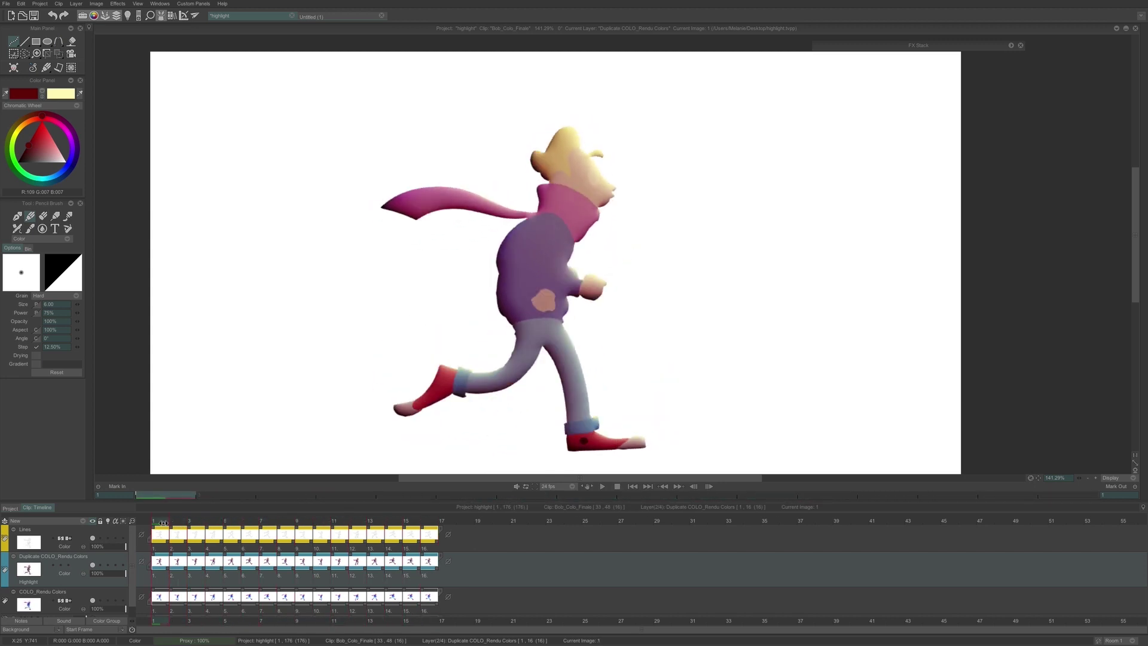
{"action": "left_click", "coordinate": [93, 521]}
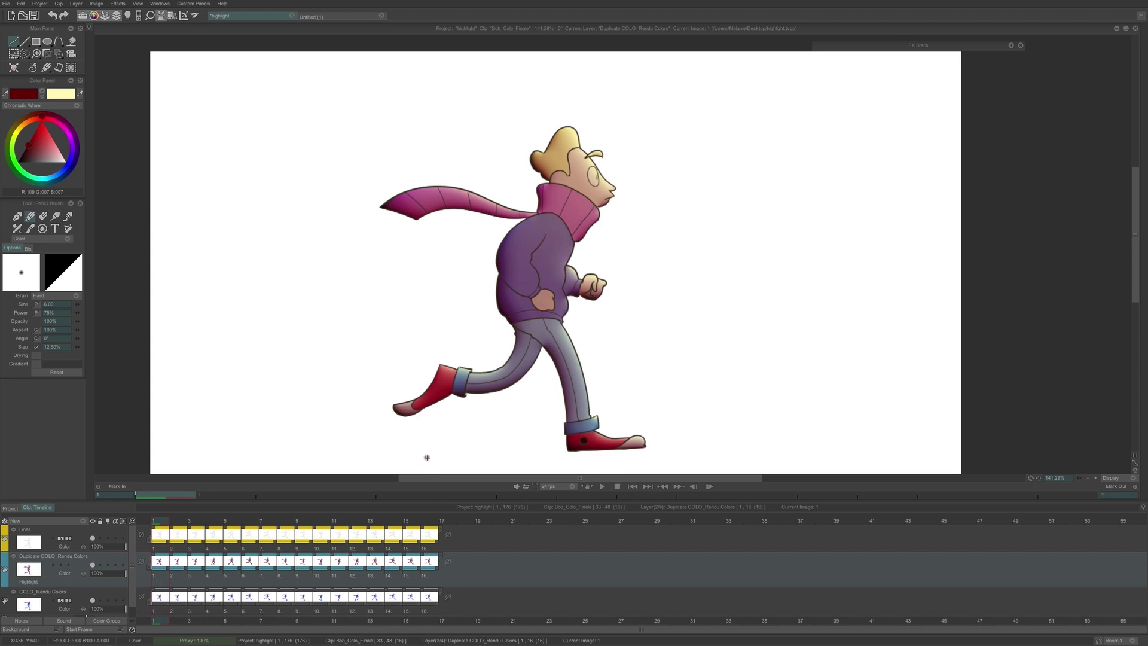
Undo the duplicate layer's render and re-apply the FX stack with Light Only enabled.
{"action": "left_click", "coordinate": [1011, 45]}
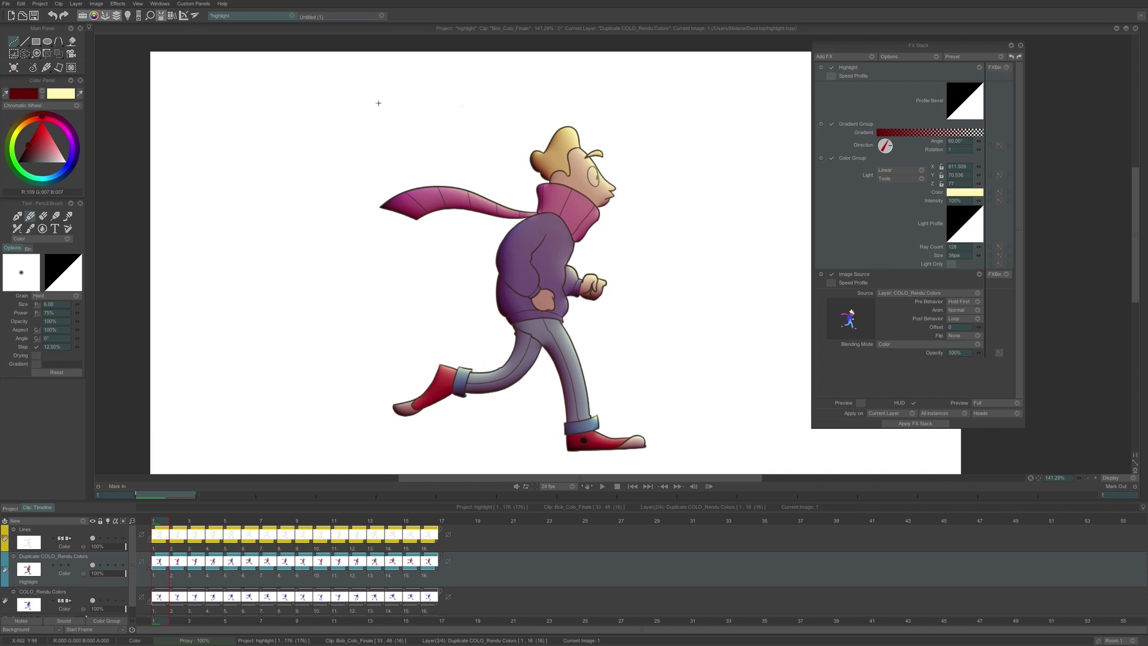
{"action": "left_click", "coordinate": [52, 16]}
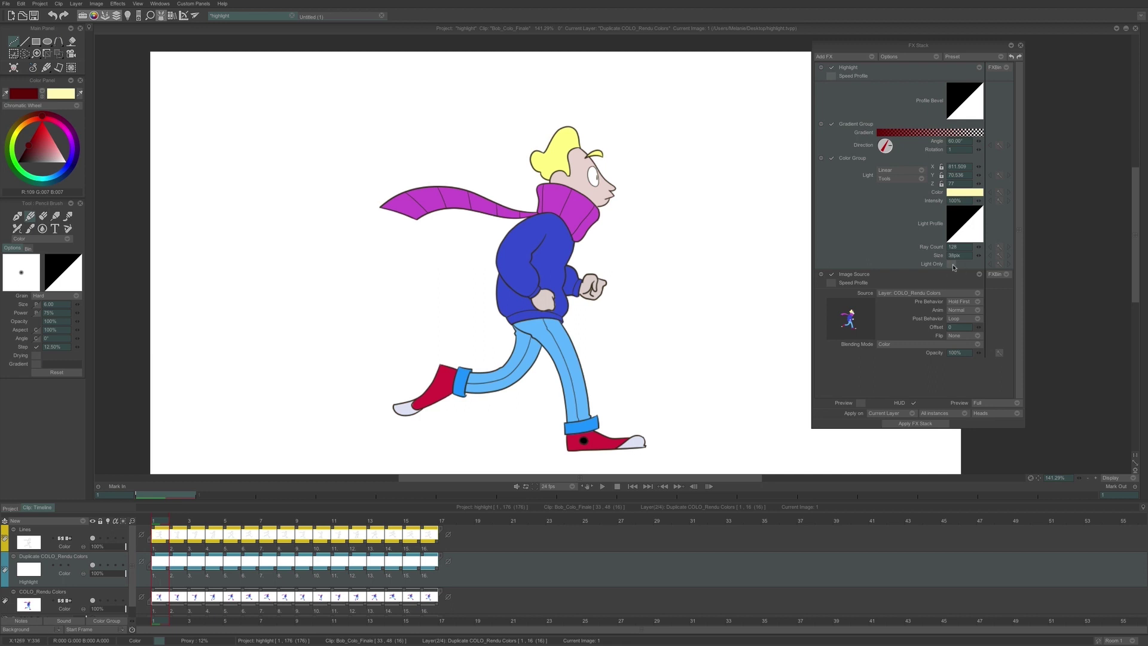
{"action": "left_click", "coordinate": [861, 403]}
{"action": "left_click", "coordinate": [905, 425]}
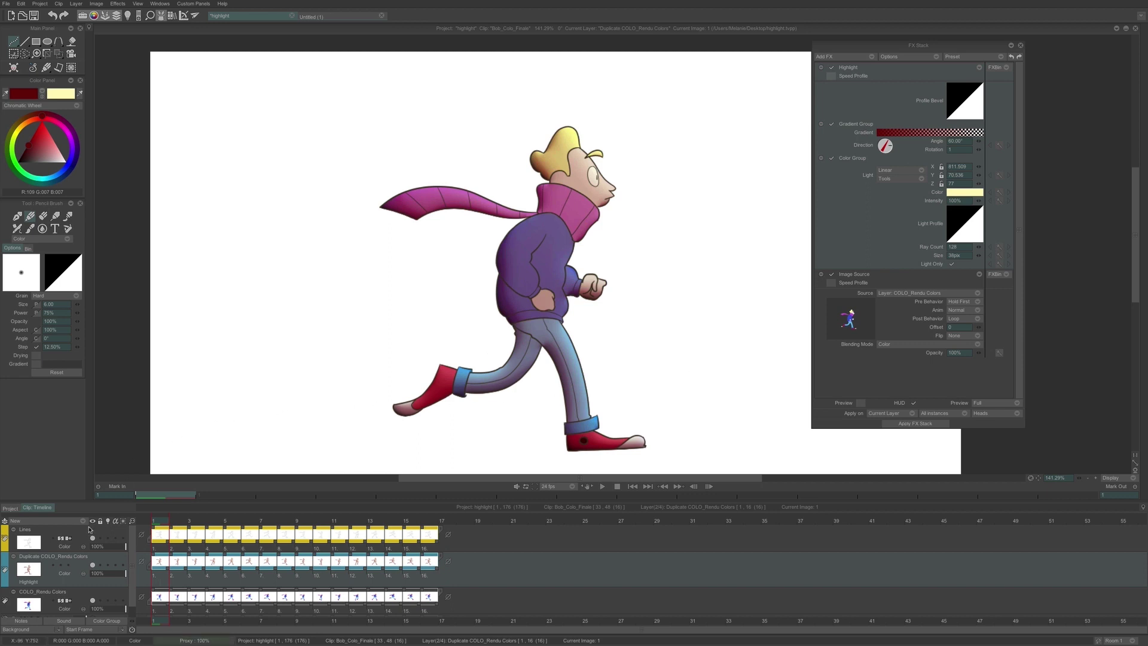
Solo the highlight layer and scrub frames 12, 3, 5 and 6 to check the shading.
{"action": "left_click", "coordinate": [145, 522]}
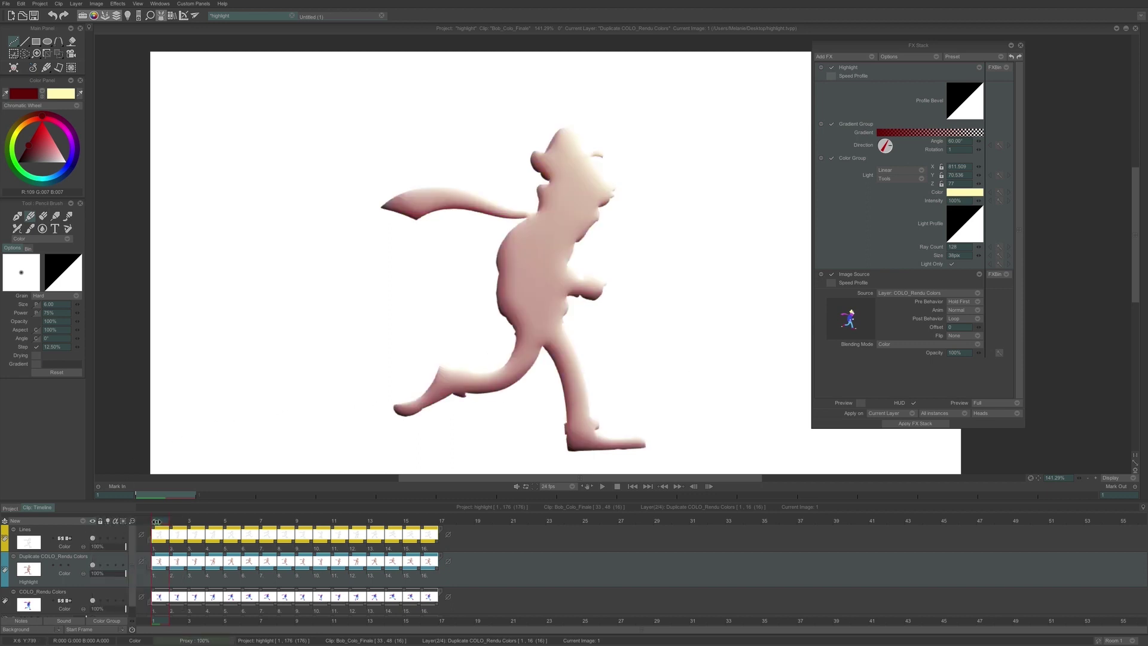
{"action": "mouse_move", "coordinate": [155, 524]}
{"action": "left_mouse_down"}
{"action": "mouse_move", "coordinate": [424, 529]}
{"action": "mouse_move", "coordinate": [154, 525]}
{"action": "left_mouse_up"}
{"action": "left_click", "coordinate": [92, 522]}
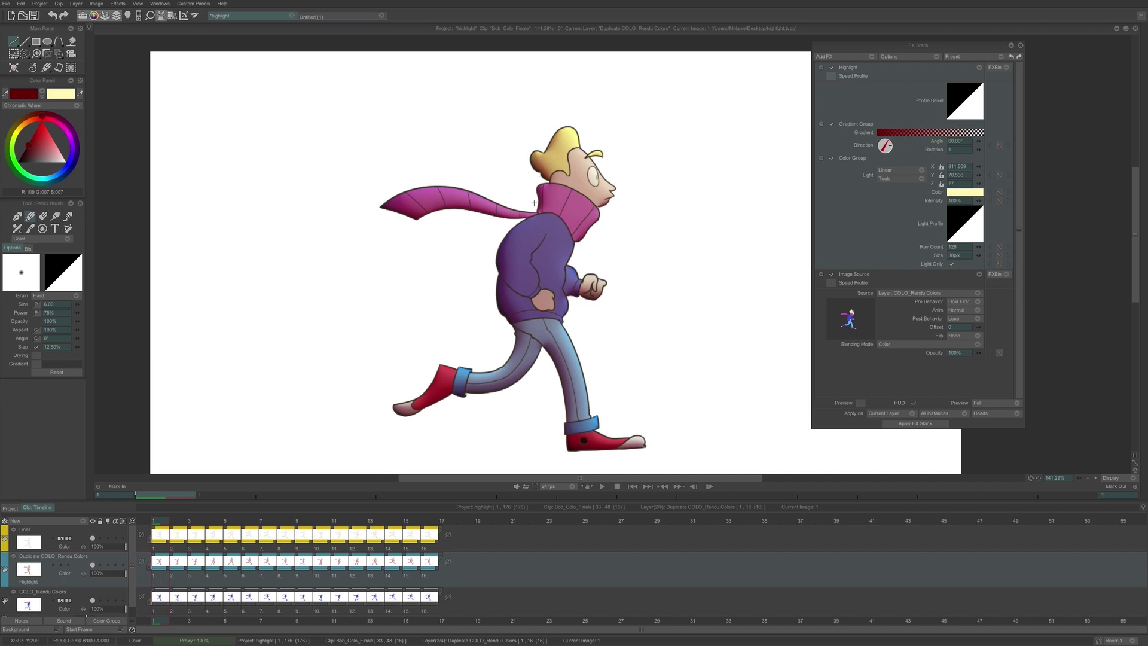
{"action": "scroll", "coordinate": [548, 179], "scroll_direction": "up", "scroll_amount": 5}
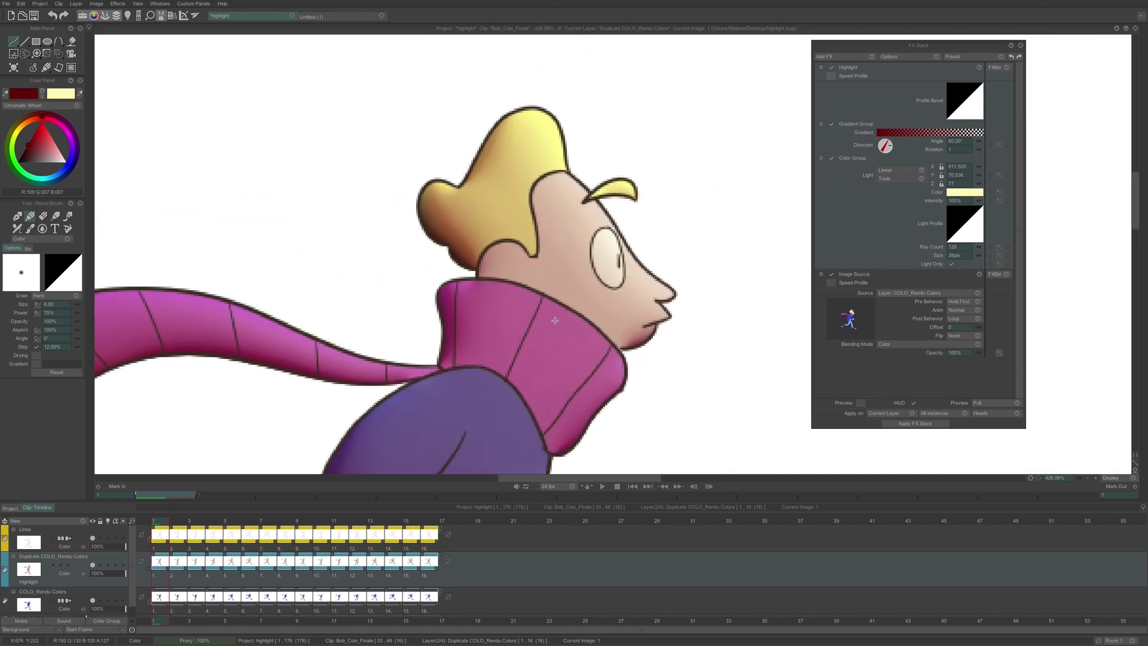
{"action": "scroll", "coordinate": [538, 315], "scroll_direction": "up", "scroll_amount": 1}
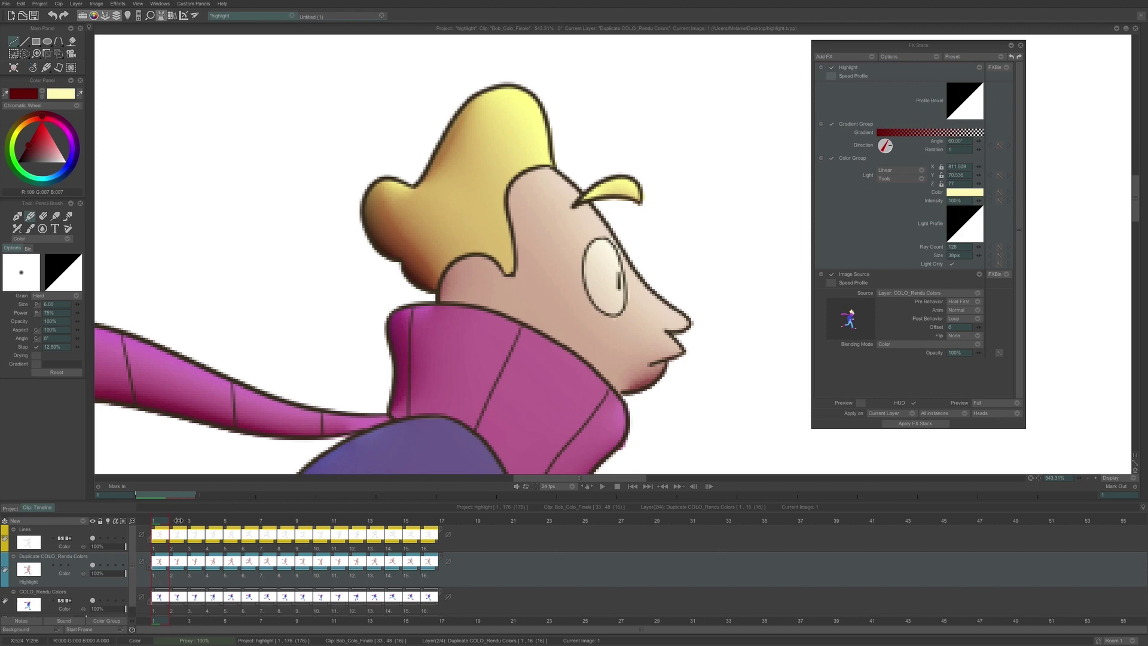
{"action": "left_click_drag", "start_coordinate": [179, 523], "coordinate": [238, 528]}
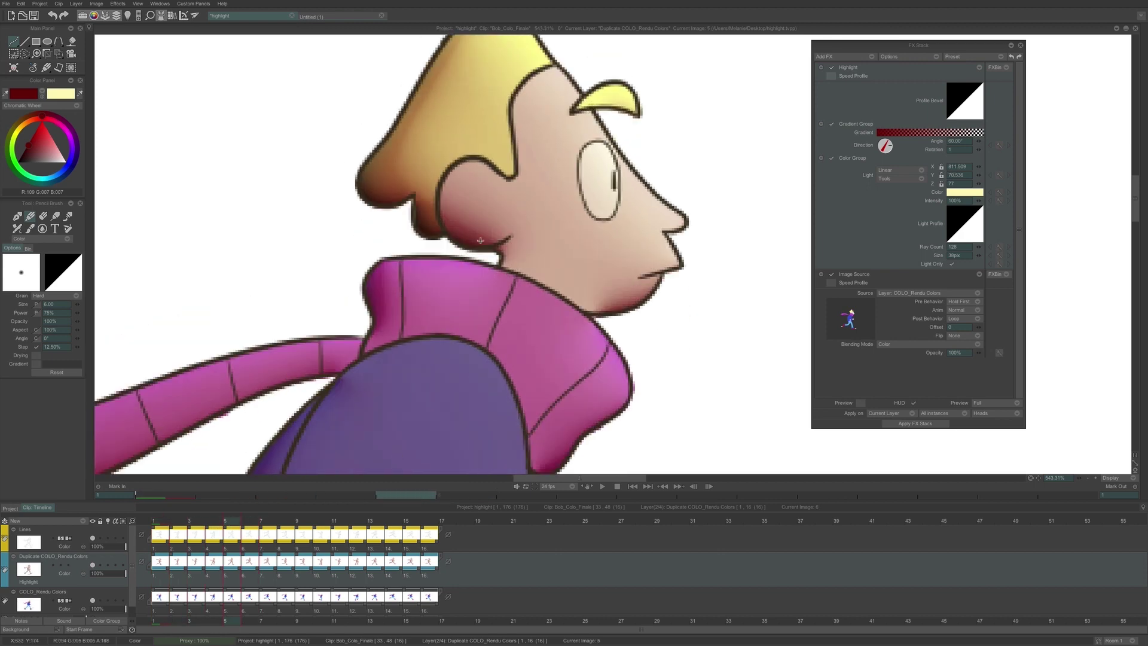
{"action": "left_click_drag", "start_coordinate": [239, 522], "coordinate": [154, 523]}
{"action": "scroll", "coordinate": [290, 375], "scroll_direction": "down", "scroll_amount": 8}
Split COLO_Rendu into per-colour layers such as COLO_Rendu_Hair, COLO_Rendu_Skin and COLO_Rendu_Shoes.
{"action": "scroll", "coordinate": [451, 261], "scroll_direction": "up", "scroll_amount": 2}
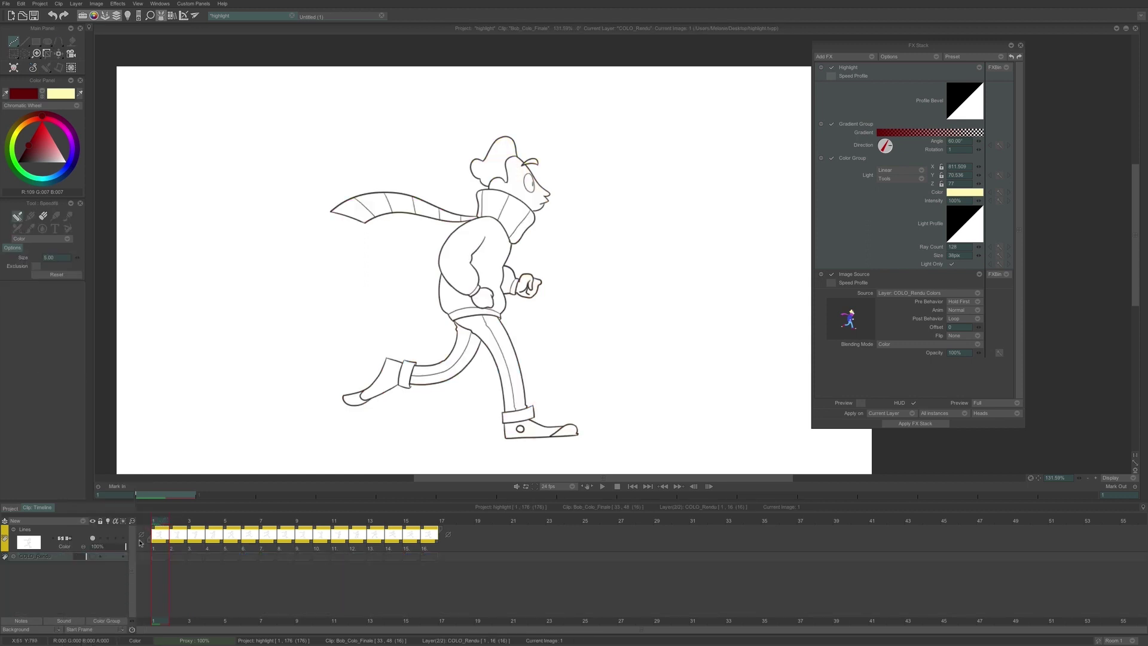
{"action": "left_click", "coordinate": [12, 557]}
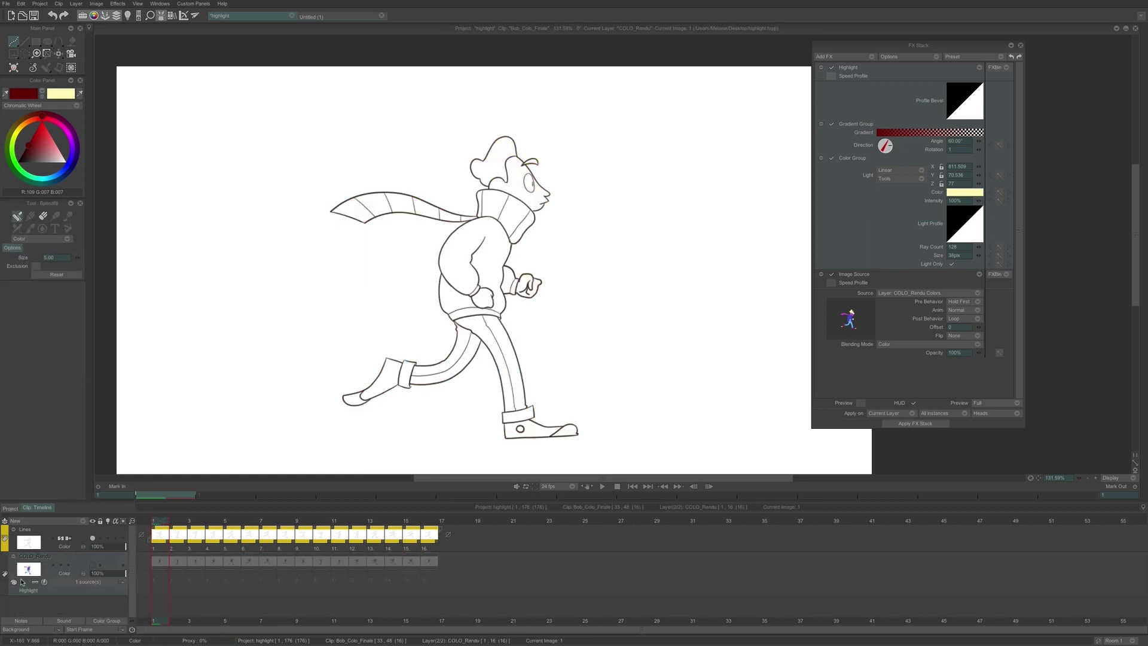
{"action": "right_click", "coordinate": [14, 568]}
{"action": "mouse_move", "coordinate": [119, 640]}
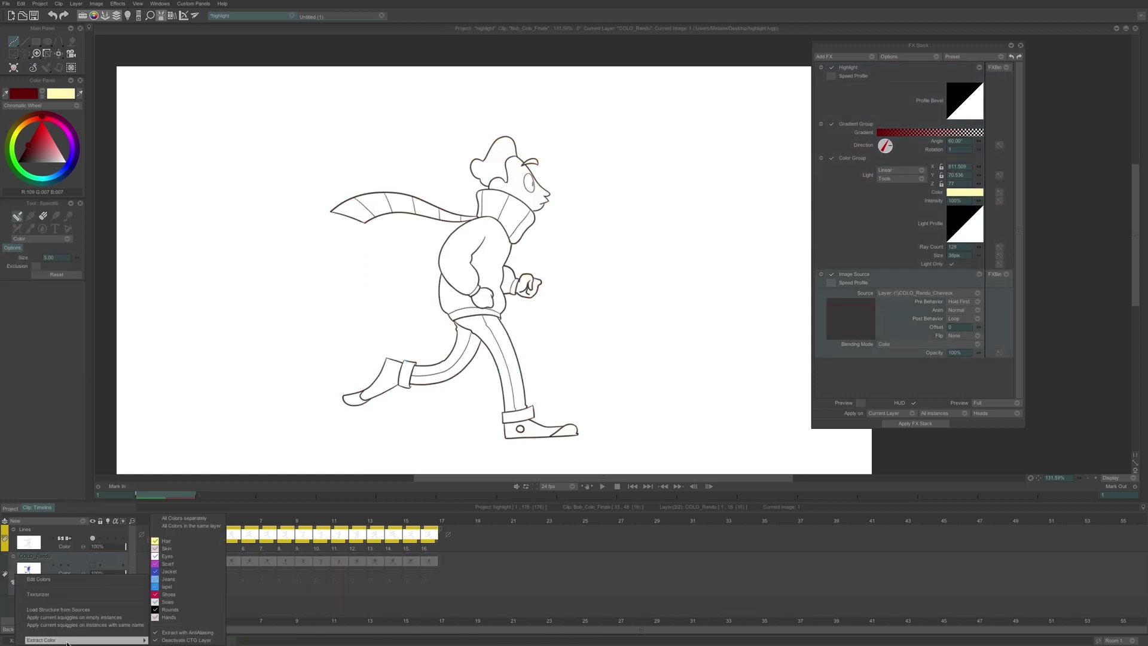
{"action": "left_click", "coordinate": [201, 526]}
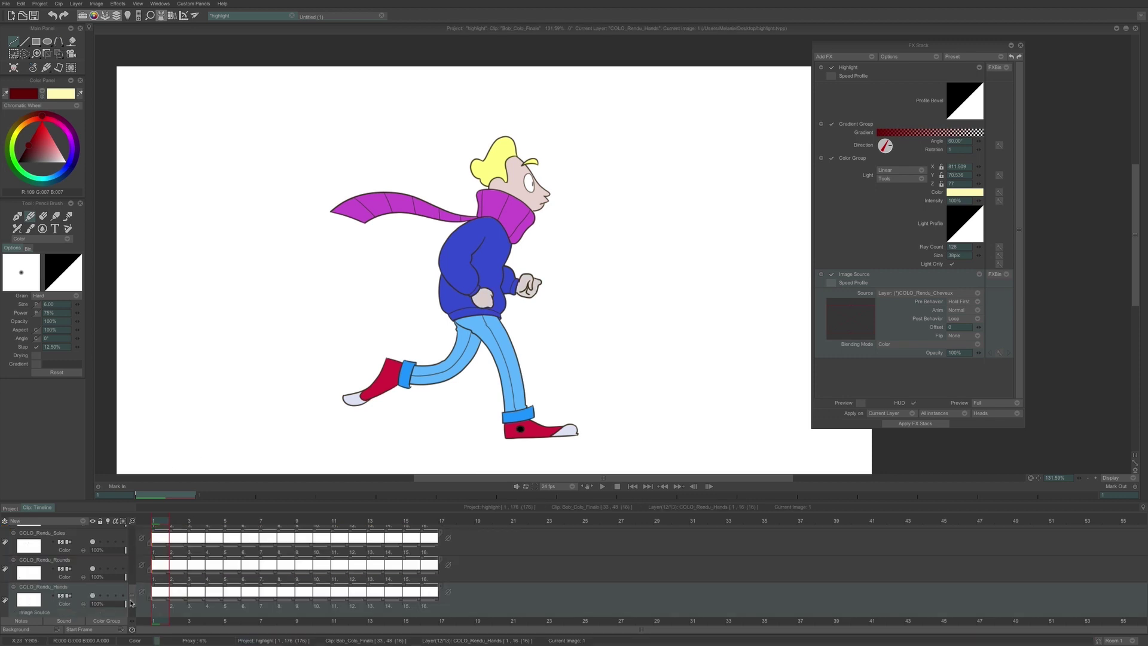
{"action": "scroll", "coordinate": [132, 601], "scroll_direction": "up", "scroll_amount": 10}
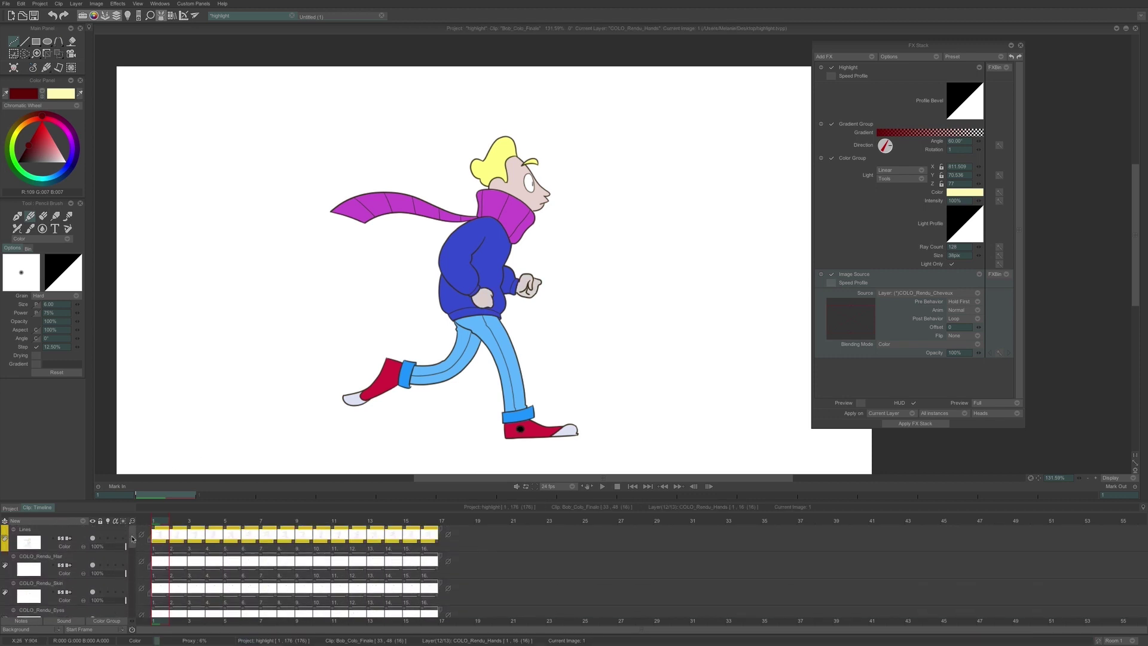
{"action": "scroll", "coordinate": [100, 537], "scroll_direction": "down", "scroll_amount": 8}
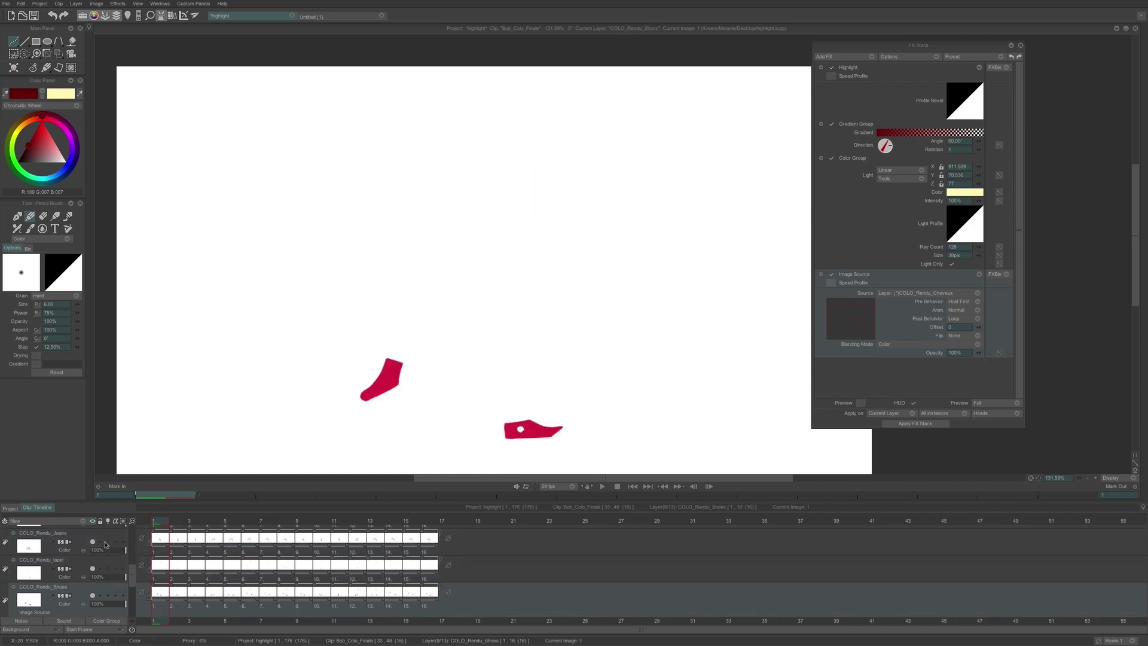
{"action": "scroll", "coordinate": [105, 544], "scroll_direction": "up", "scroll_amount": 8}
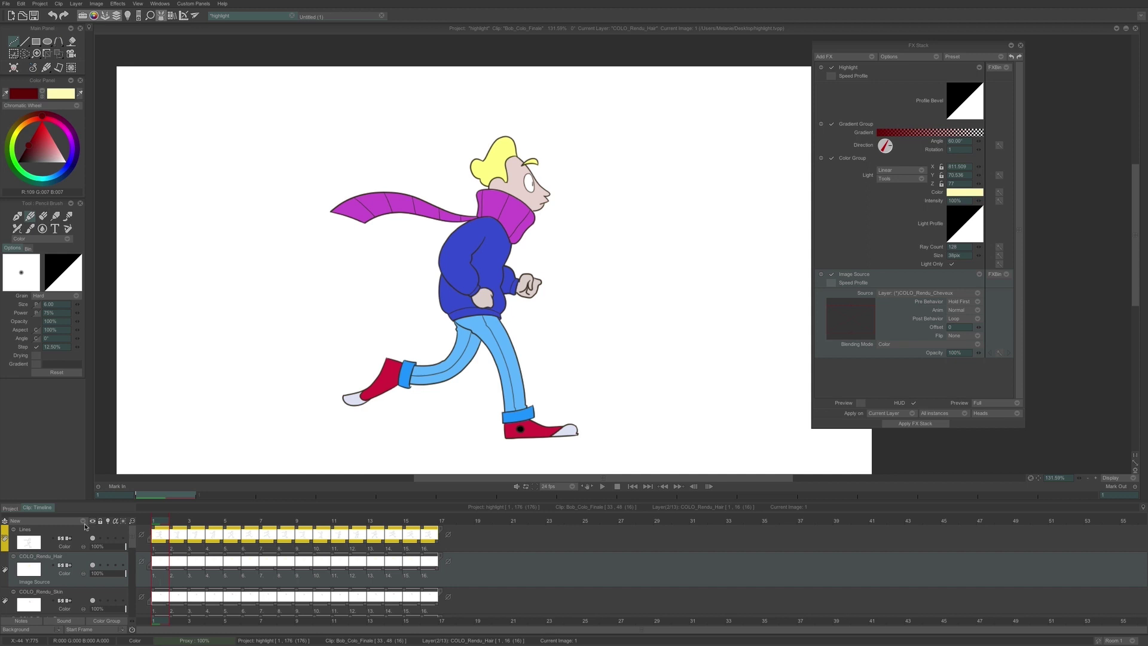
Duplicate the layer structure and render a highlight sourced from COLO_Rendu_Hair across frames 1-16.
{"action": "left_click", "coordinate": [69, 522]}
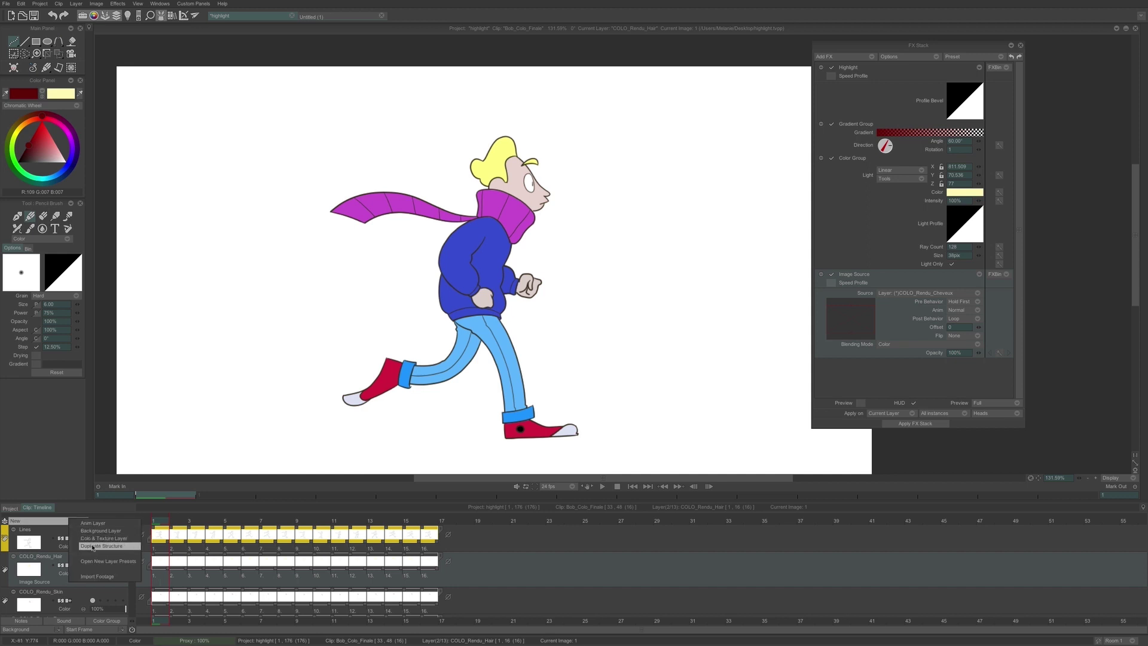
{"action": "left_click", "coordinate": [94, 547]}
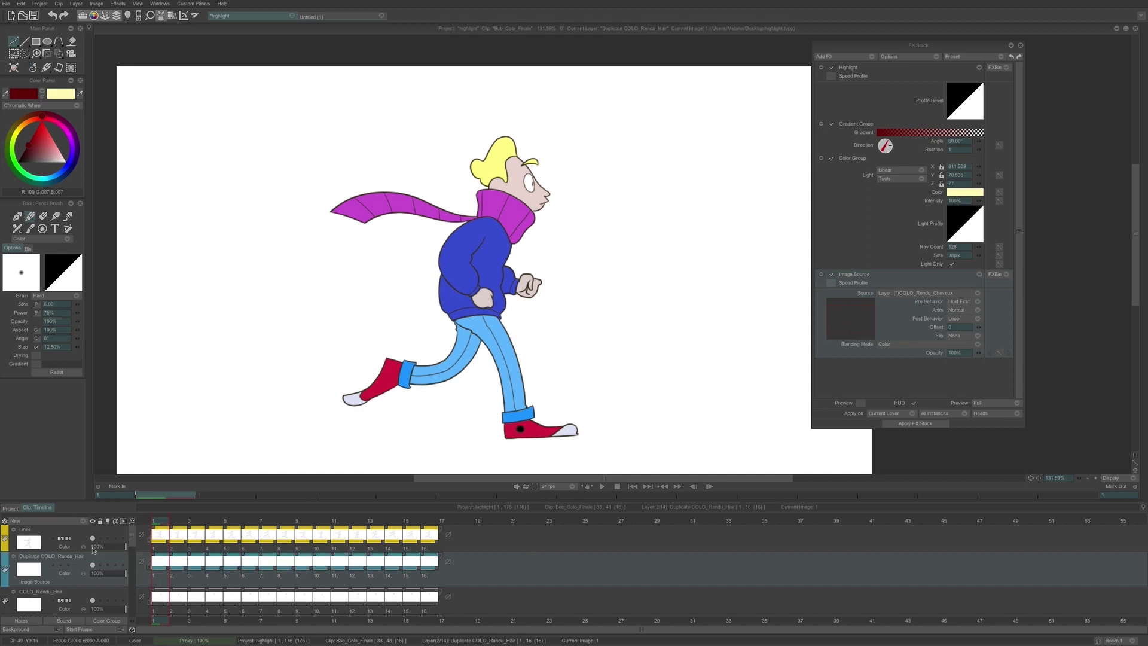
{"action": "left_click", "coordinate": [959, 294]}
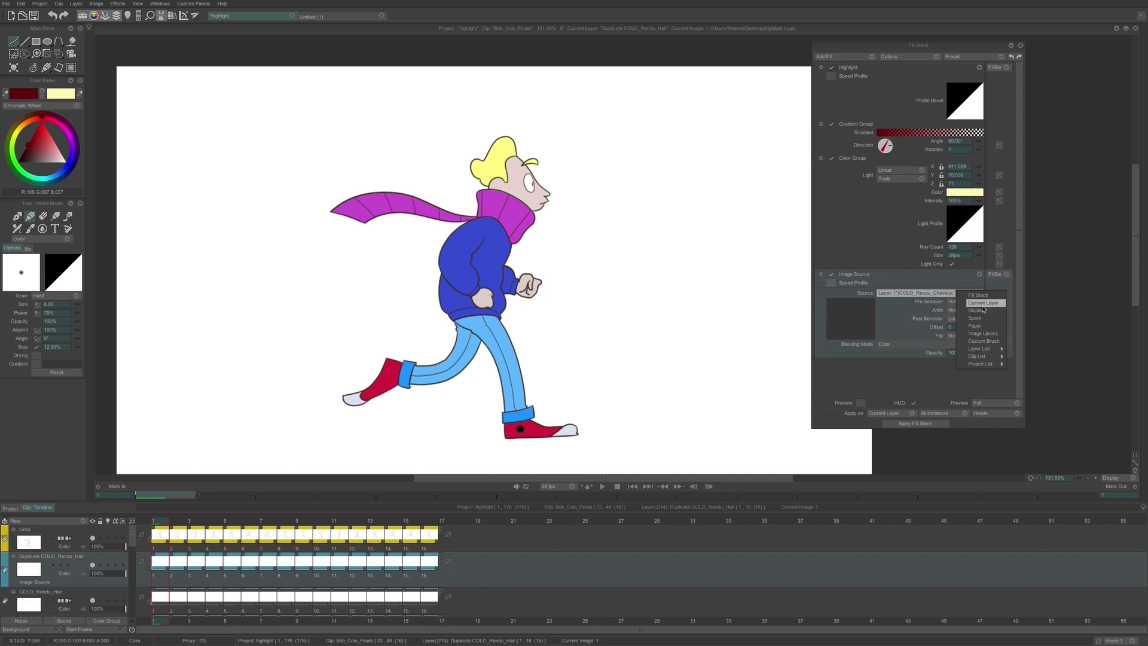
{"action": "mouse_move", "coordinate": [995, 351]}
{"action": "left_click", "coordinate": [1040, 364]}
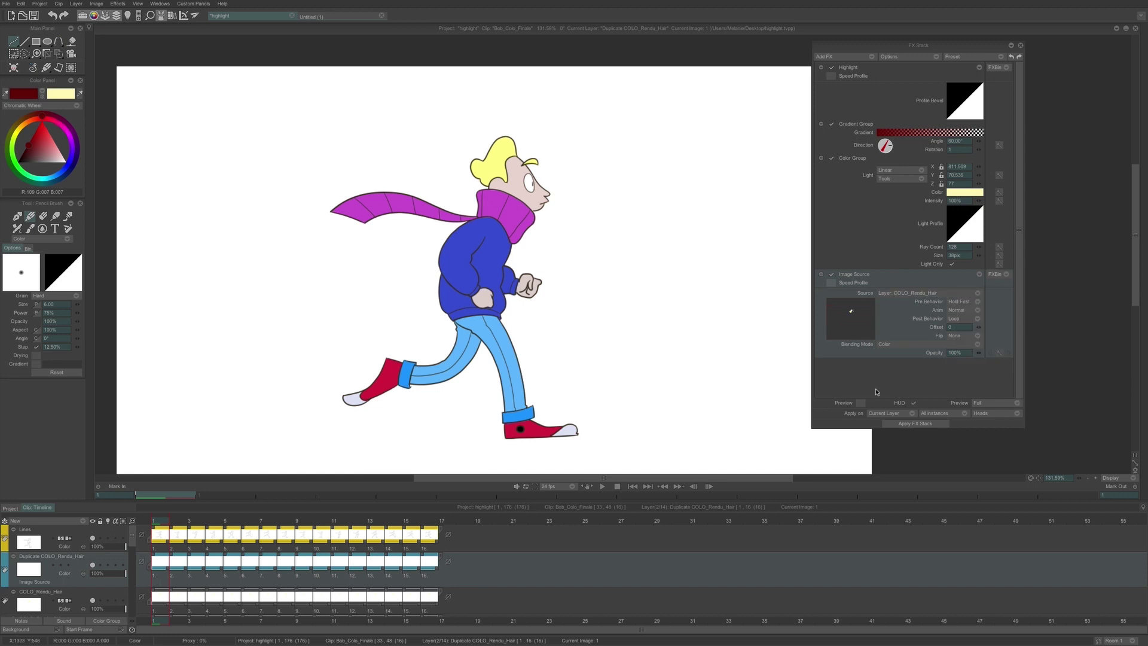
{"action": "left_click", "coordinate": [861, 403]}
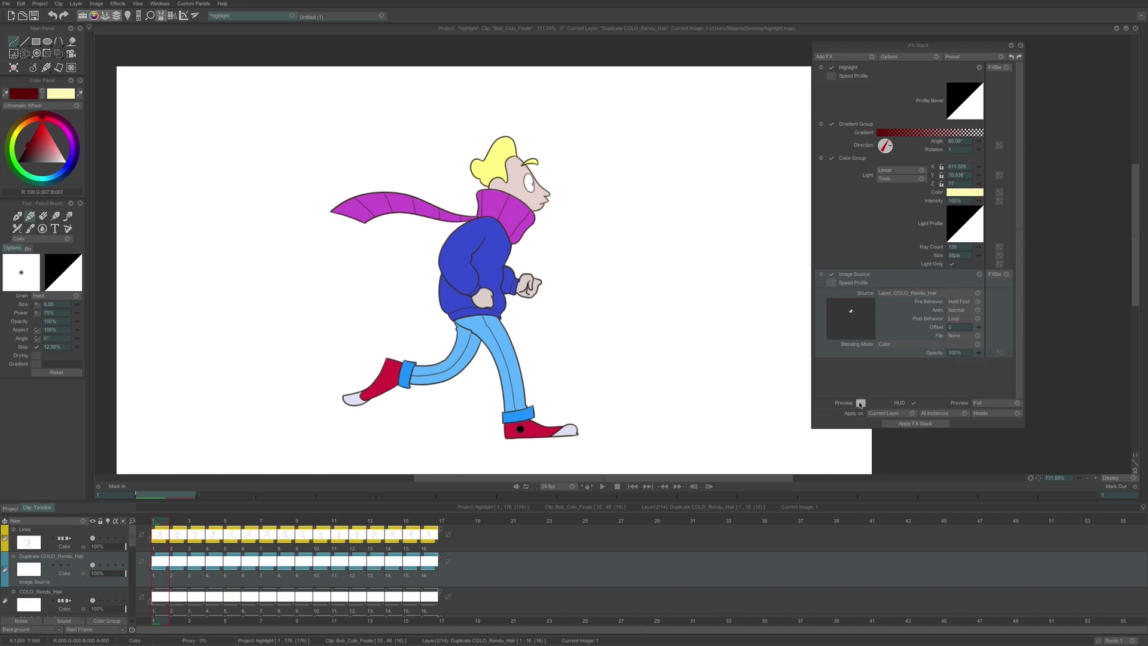
{"action": "left_click", "coordinate": [919, 424]}
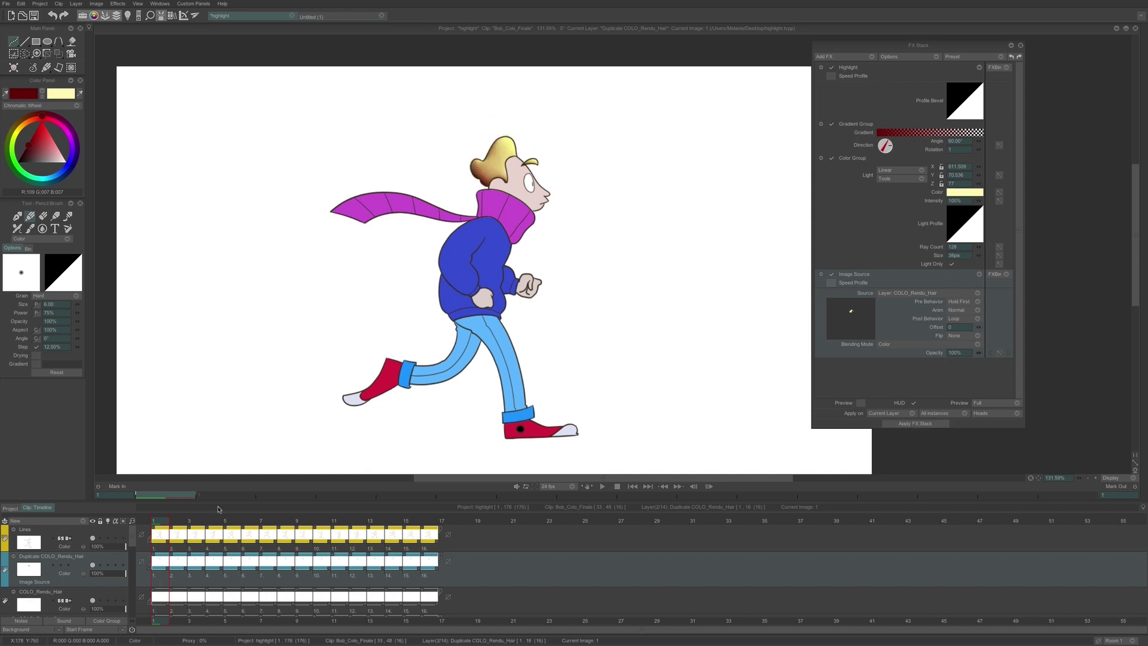
{"action": "mouse_move", "coordinate": [170, 520]}
{"action": "left_mouse_down"}
{"action": "mouse_move", "coordinate": [428, 521]}
{"action": "mouse_move", "coordinate": [148, 522]}
{"action": "left_mouse_up"}
Duplicate the structure again and render the highlight with COLO_Rendu_Skin as image source.
{"action": "left_click", "coordinate": [69, 526]}
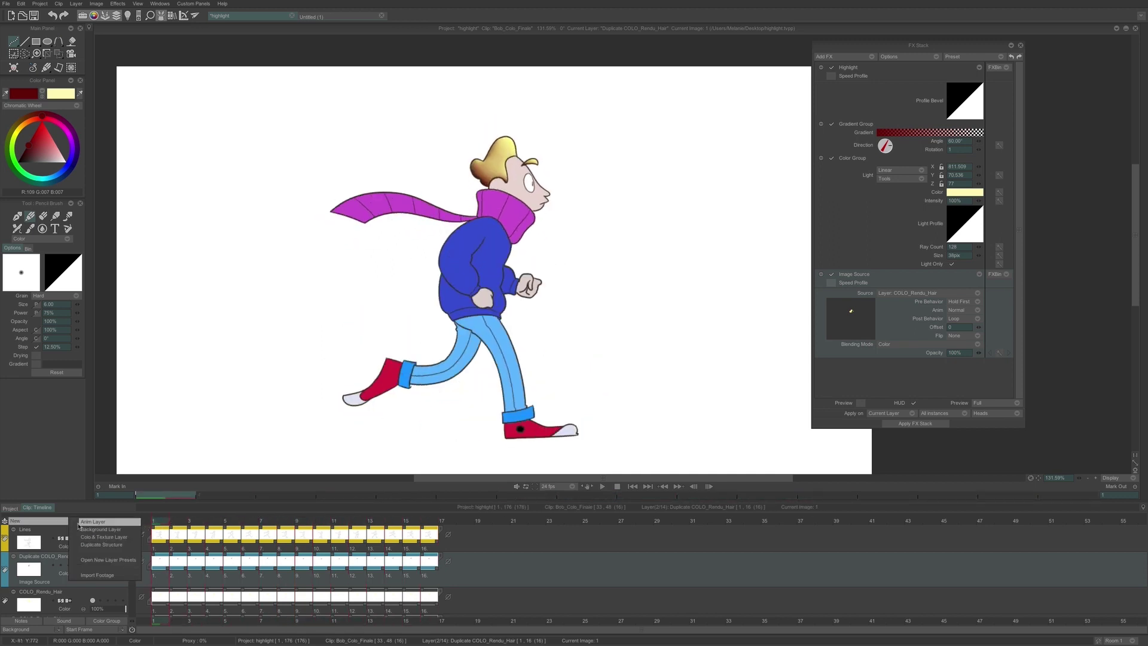
{"action": "left_click", "coordinate": [97, 545]}
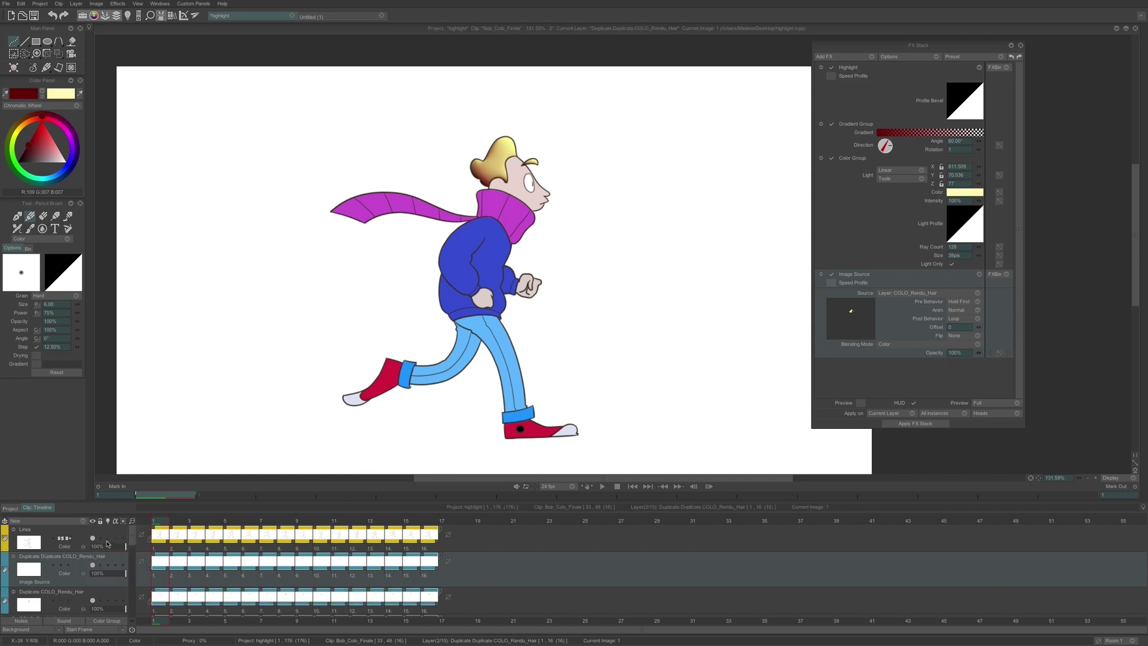
{"action": "left_click", "coordinate": [976, 293]}
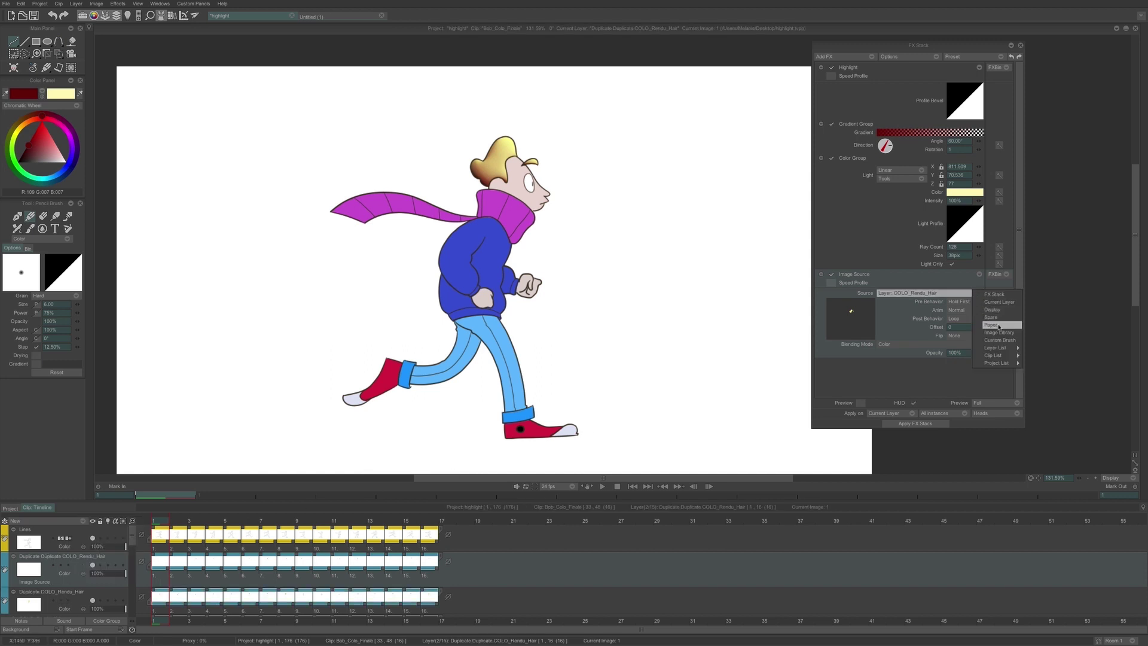
{"action": "mouse_move", "coordinate": [1000, 347]}
{"action": "left_click", "coordinate": [1053, 378]}
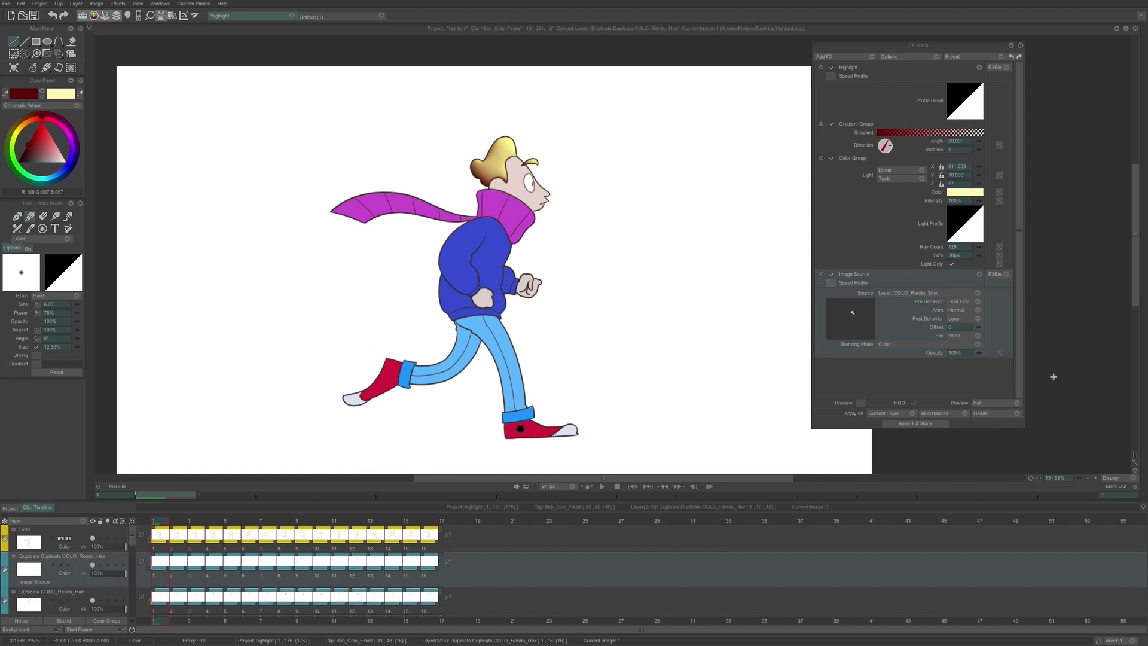
{"action": "left_click", "coordinate": [862, 404]}
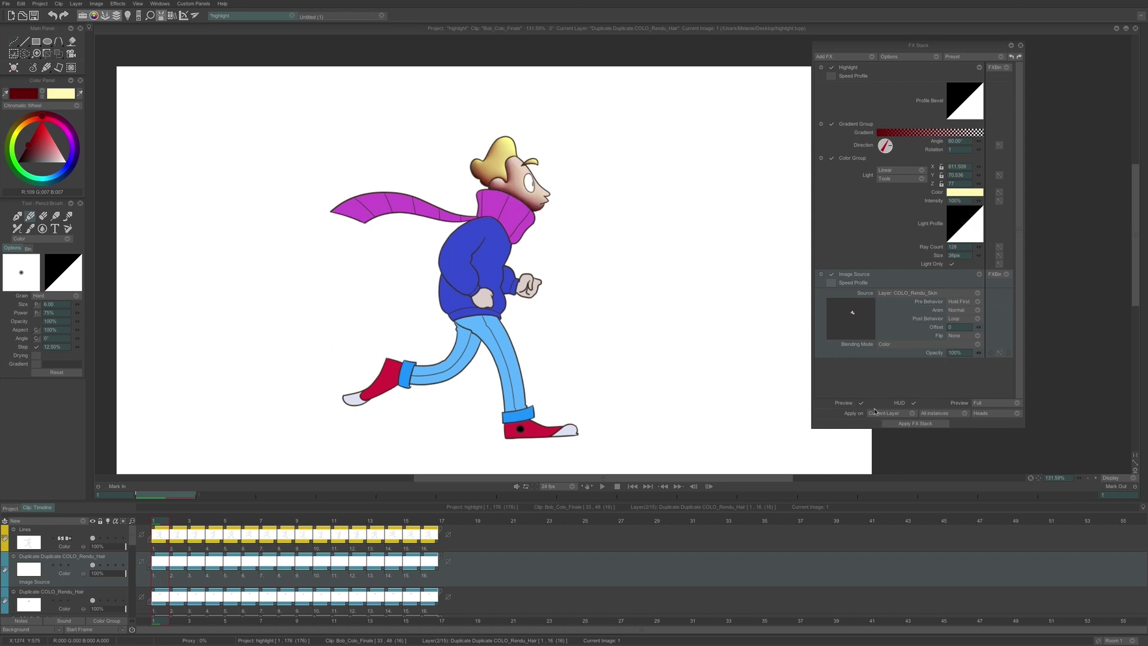
{"action": "left_click", "coordinate": [907, 424]}
Render the highlight with COLO_Rendu_Scarf as image source and play the animation back.
{"action": "left_click", "coordinate": [977, 293]}
{"action": "left_click", "coordinate": [1030, 402]}
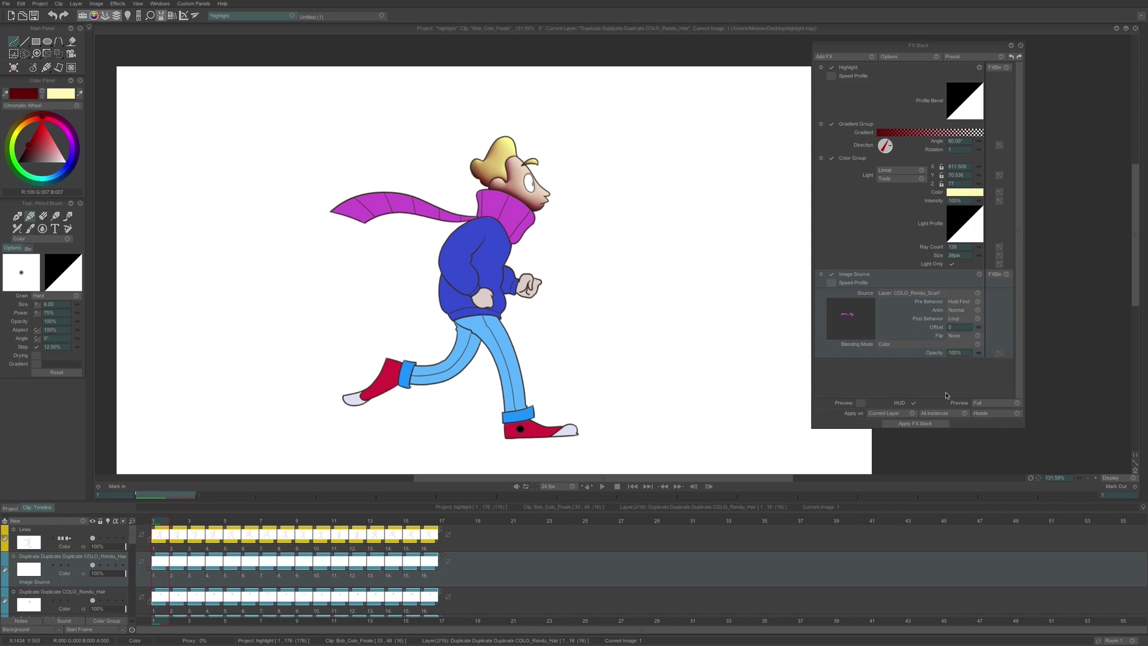
{"action": "left_click", "coordinate": [903, 424]}
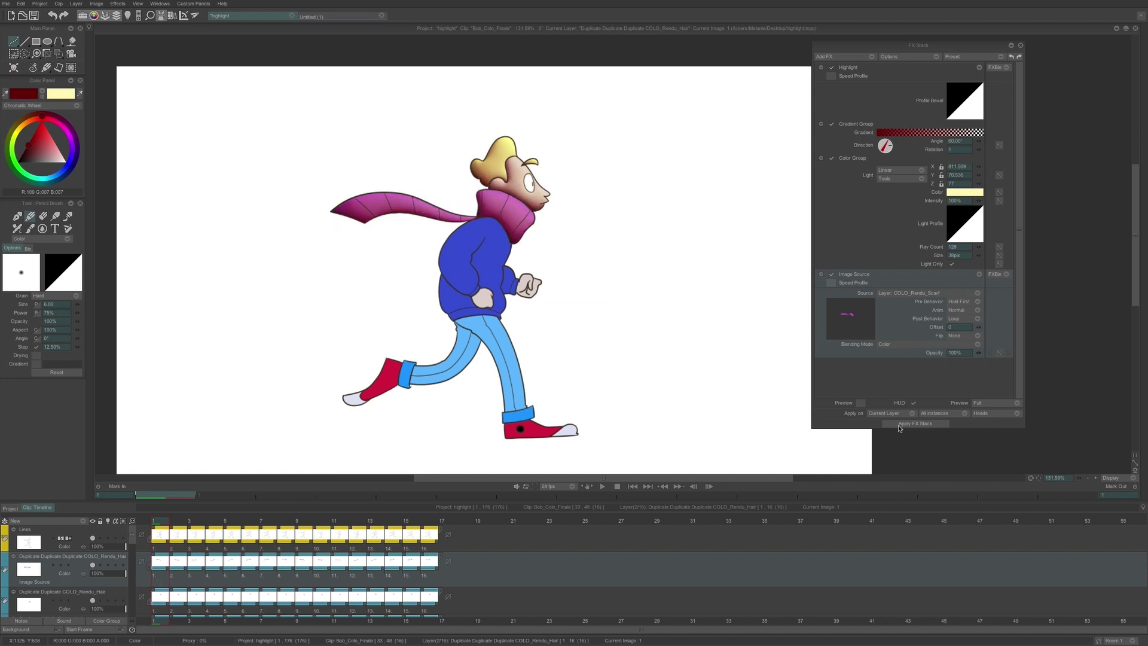
{"action": "key", "text": "Return"}
Duplicate the structure and preview the highlight on COLO_Rendu_Jacket, checking frames close up.
{"action": "left_click", "coordinate": [54, 522]}
{"action": "left_click", "coordinate": [107, 544]}
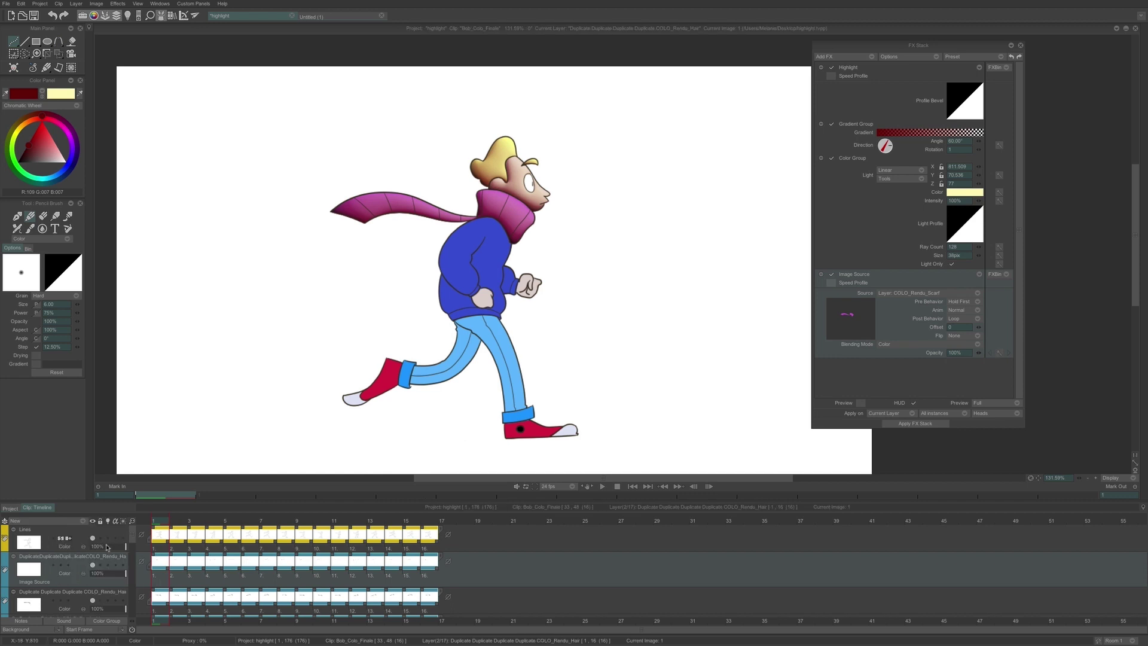
{"action": "left_click", "coordinate": [930, 294]}
{"action": "mouse_move", "coordinate": [957, 347]}
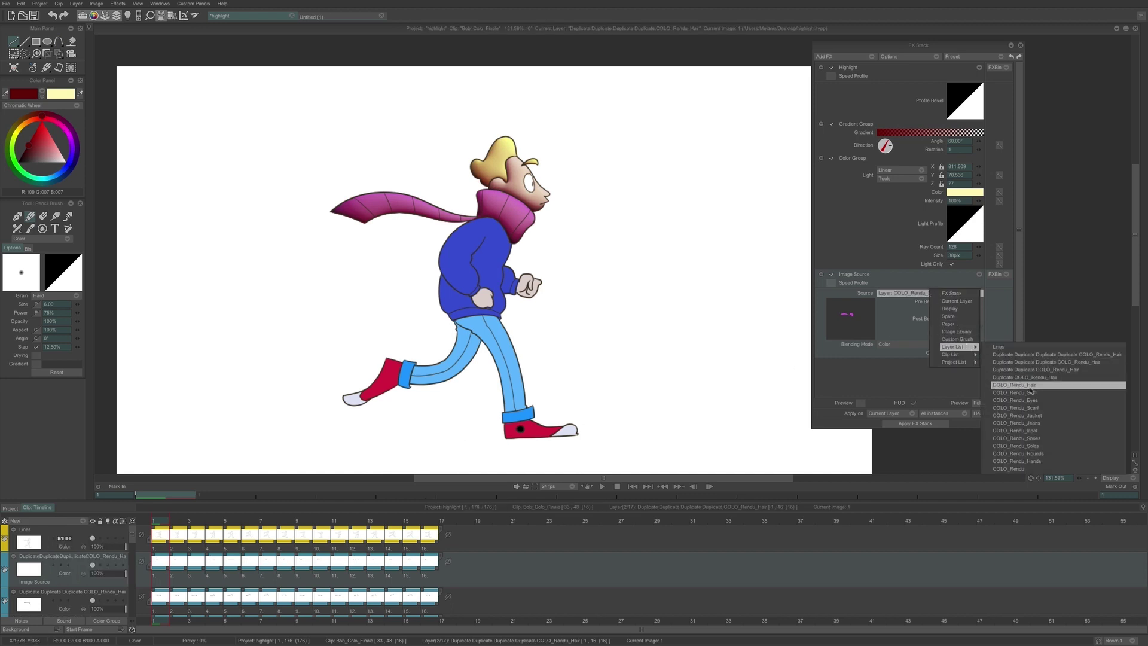
{"action": "left_click", "coordinate": [1032, 416]}
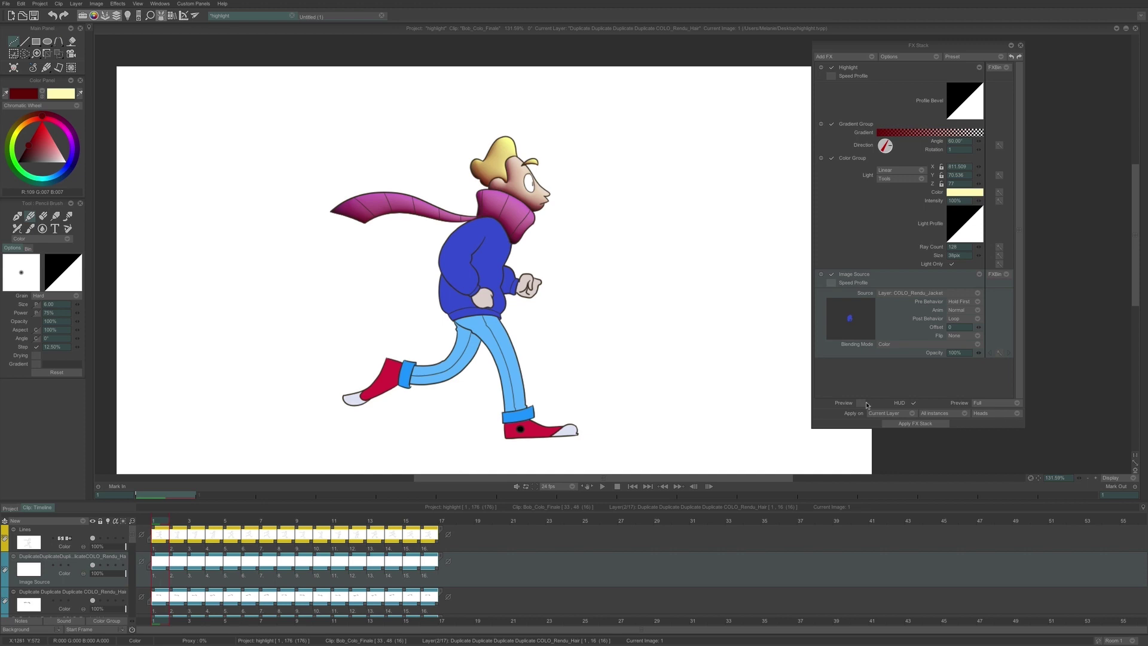
{"action": "left_click", "coordinate": [865, 404]}
{"action": "scroll", "coordinate": [479, 297], "scroll_direction": "up", "scroll_amount": 5}
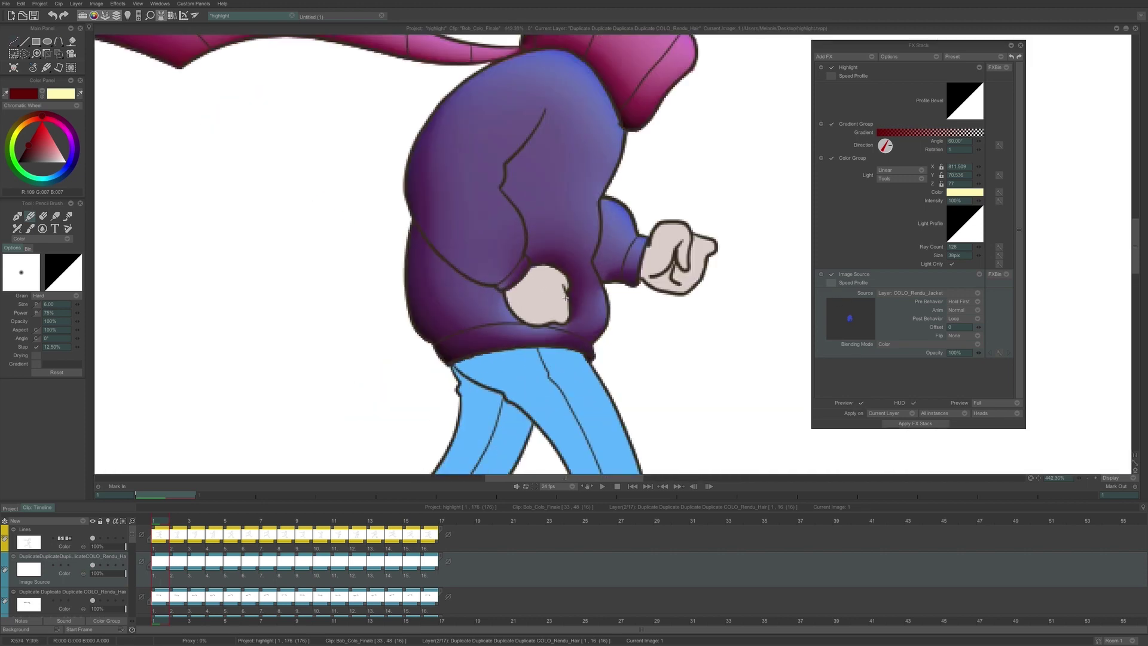
{"action": "key", "text": "Right"}
{"action": "key", "text": "Right"}
{"action": "left_click_drag", "start_coordinate": [234, 518], "coordinate": [160, 524]}
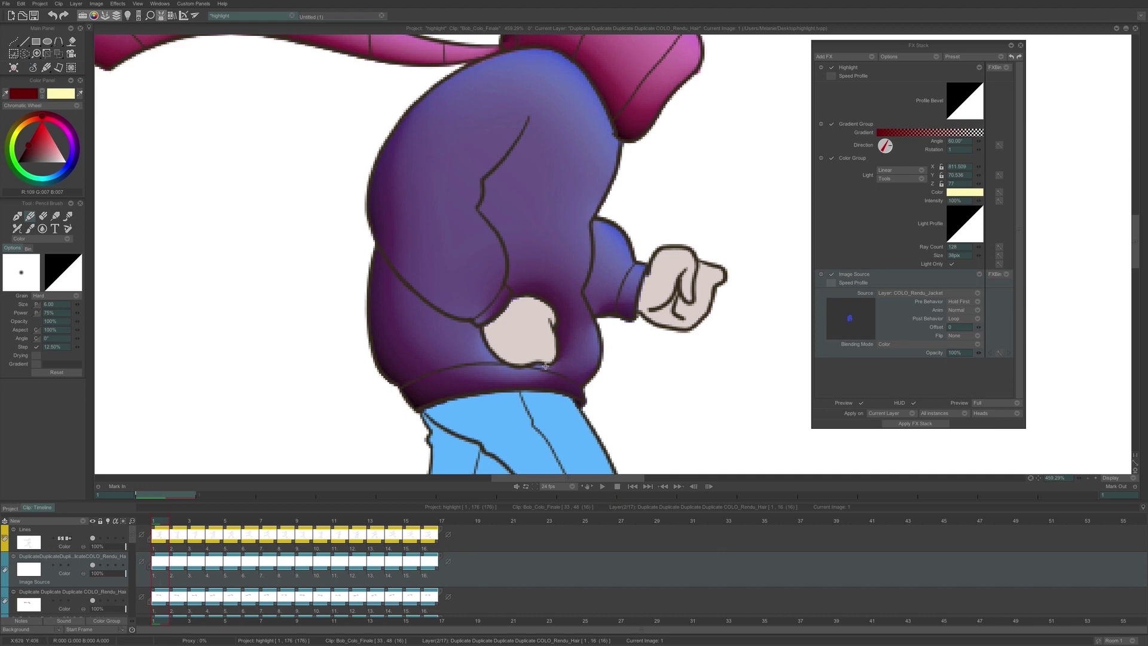
Add COLO_Rendu_Hands as a second image source, render jacket and hands, then legs and shoes.
{"action": "left_click", "coordinate": [981, 276]}
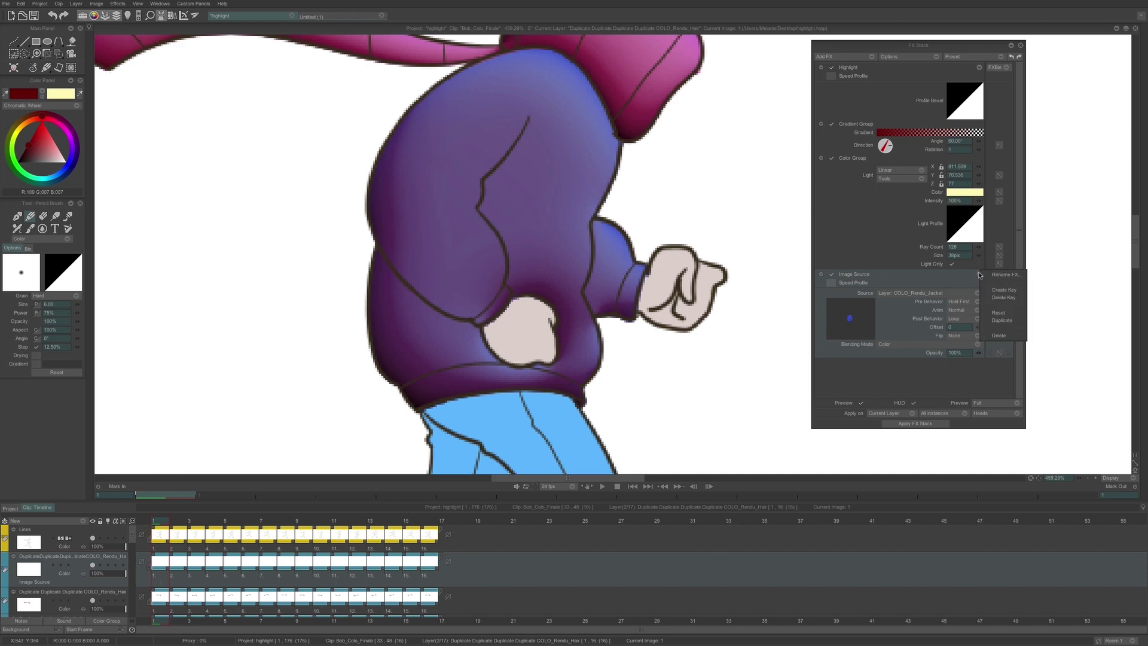
{"action": "left_click", "coordinate": [999, 322]}
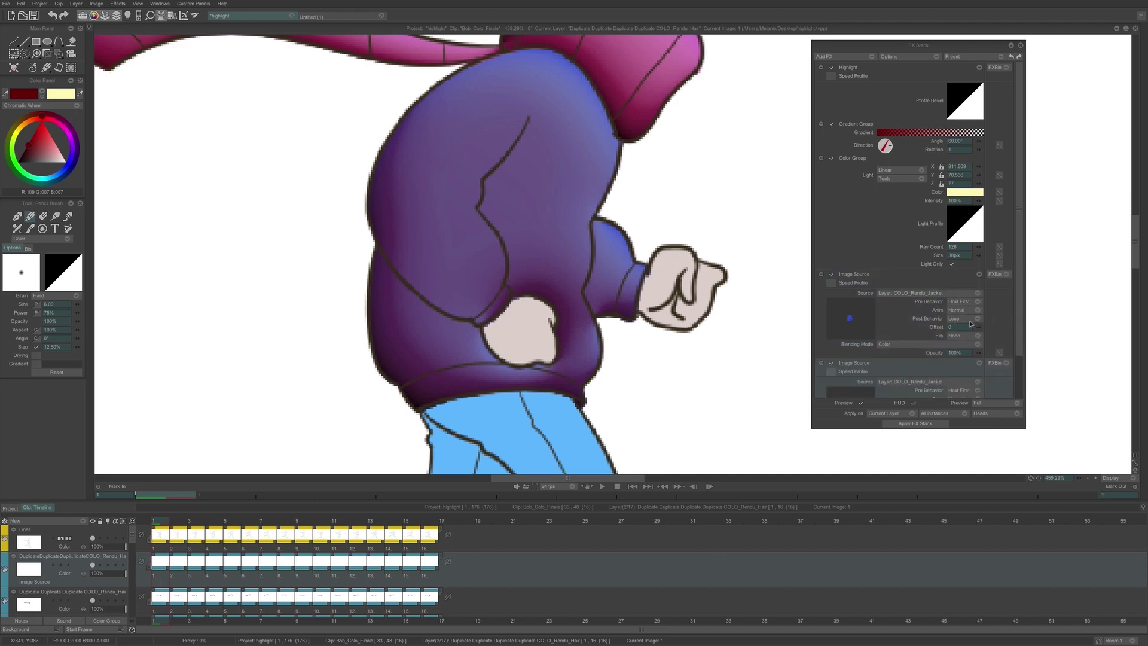
{"action": "left_click", "coordinate": [951, 293]}
{"action": "mouse_move", "coordinate": [977, 345]}
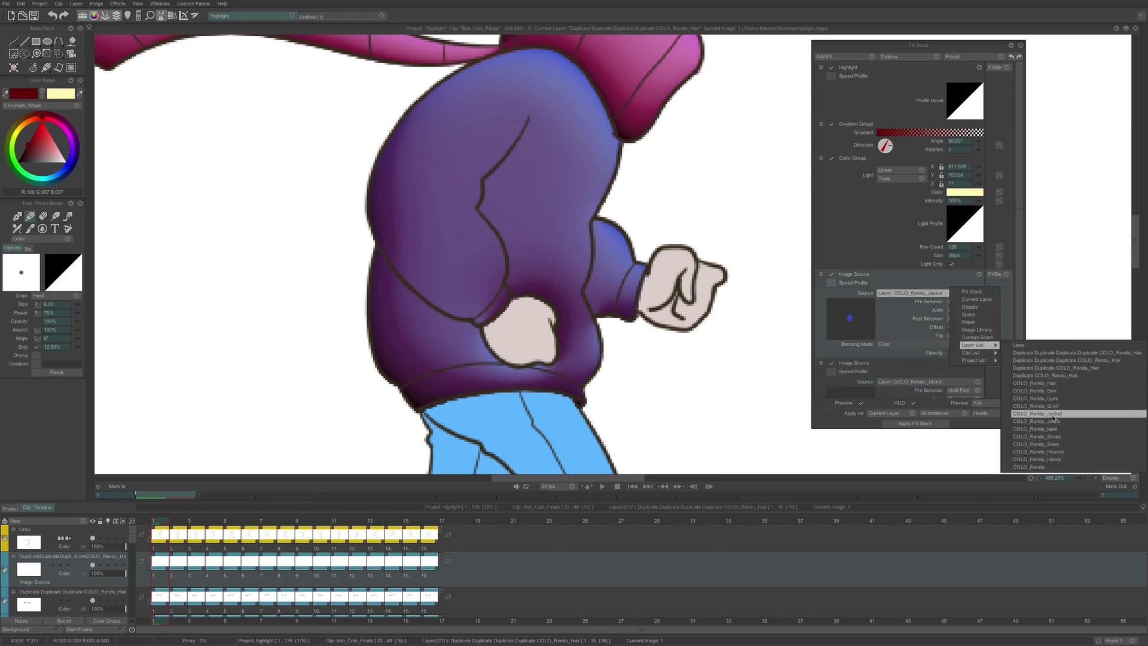
{"action": "left_click", "coordinate": [1065, 460]}
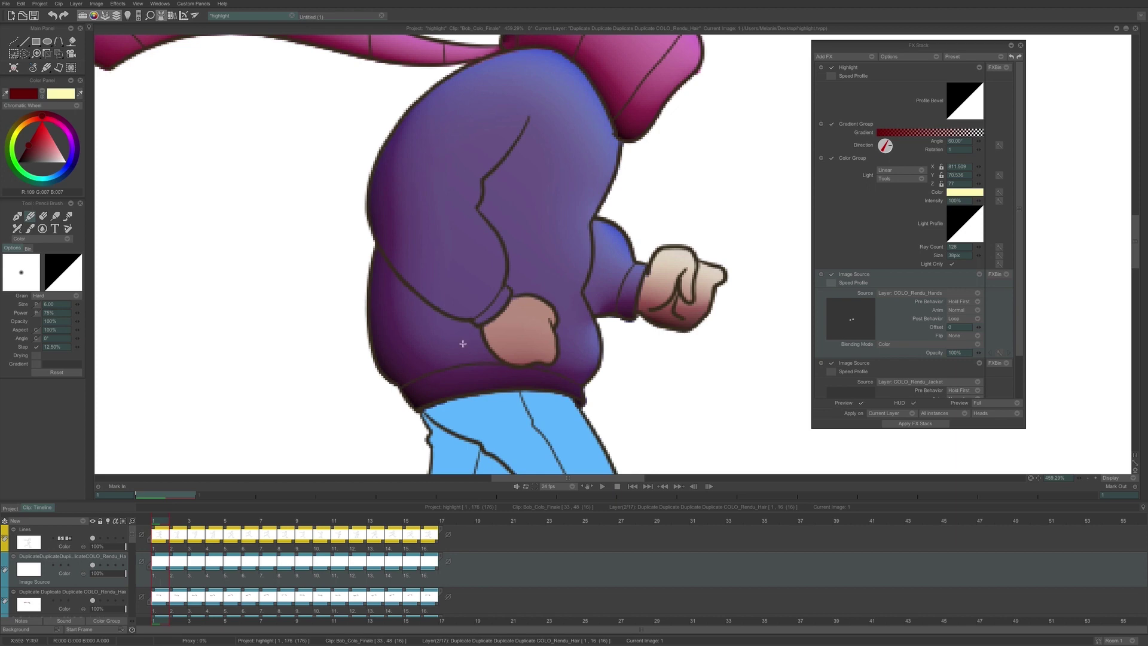
{"action": "left_click_drag", "start_coordinate": [190, 521], "coordinate": [158, 522]}
{"action": "scroll", "coordinate": [487, 374], "scroll_direction": "down", "scroll_amount": 6}
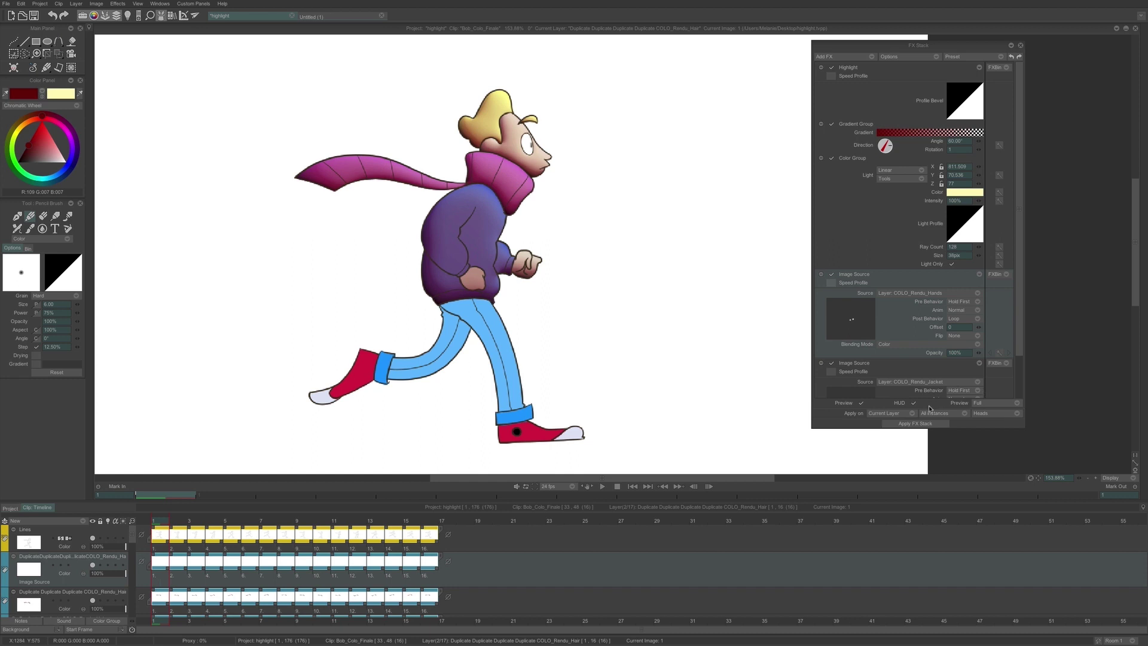
{"action": "left_click", "coordinate": [926, 424]}
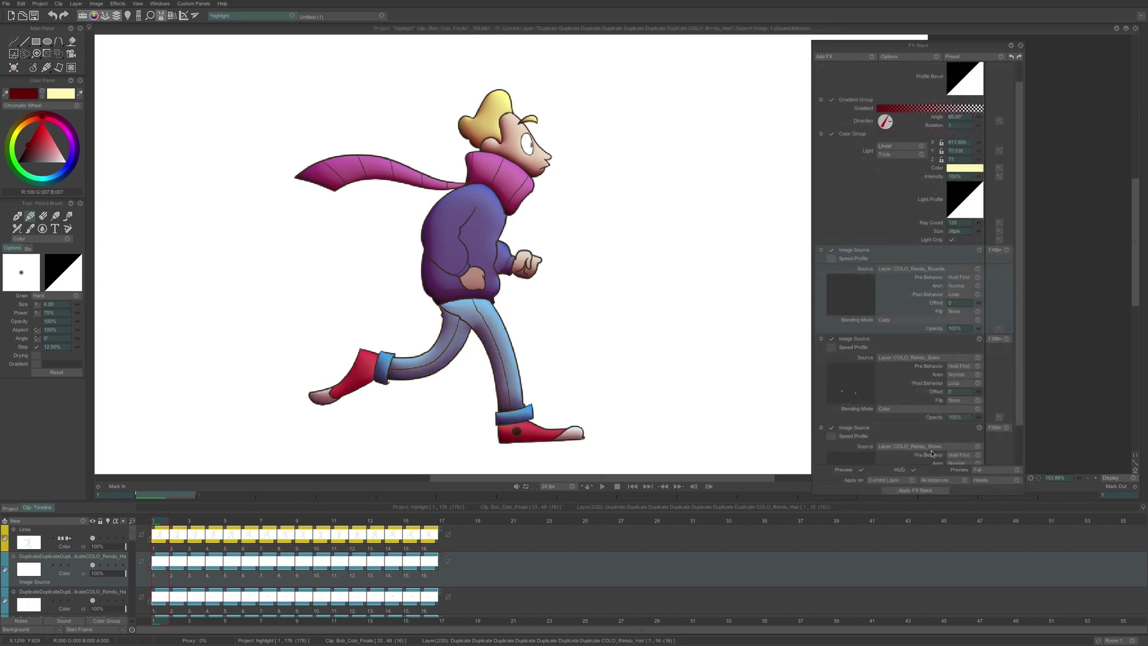
{"action": "left_click", "coordinate": [931, 491]}
Delete the COLO_Rendu_Rounds and COLO_Rendu_Soles image source effects.
{"action": "left_click", "coordinate": [979, 249]}
{"action": "left_click", "coordinate": [1006, 311]}
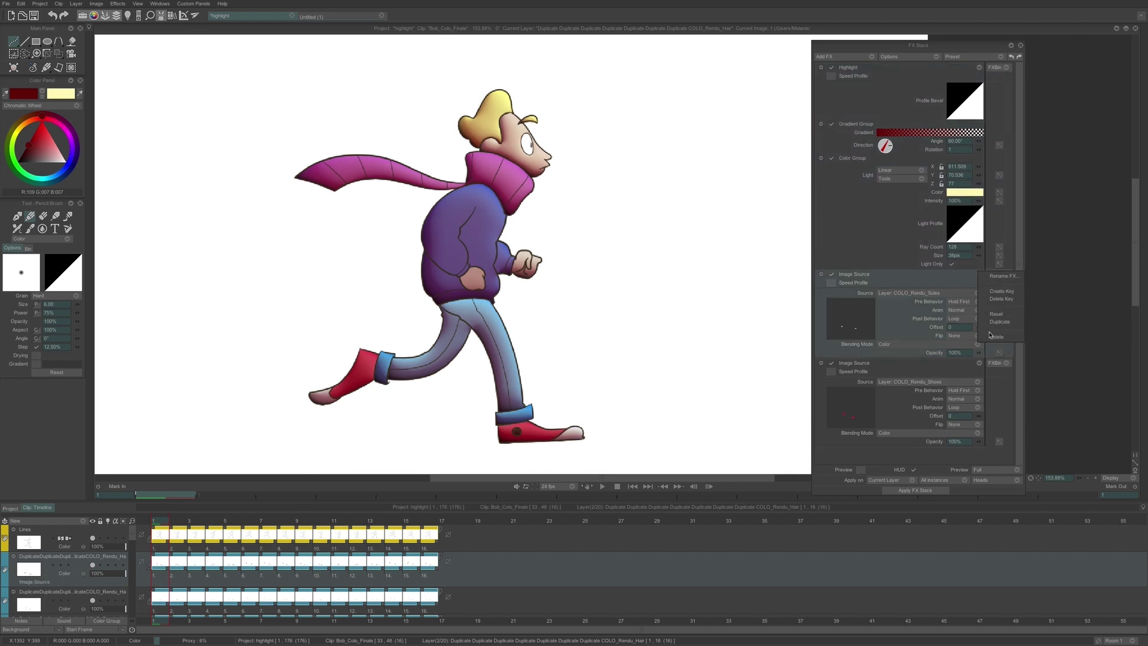
{"action": "left_click", "coordinate": [978, 274]}
{"action": "scroll", "coordinate": [589, 116], "scroll_direction": "down", "scroll_amount": 1}
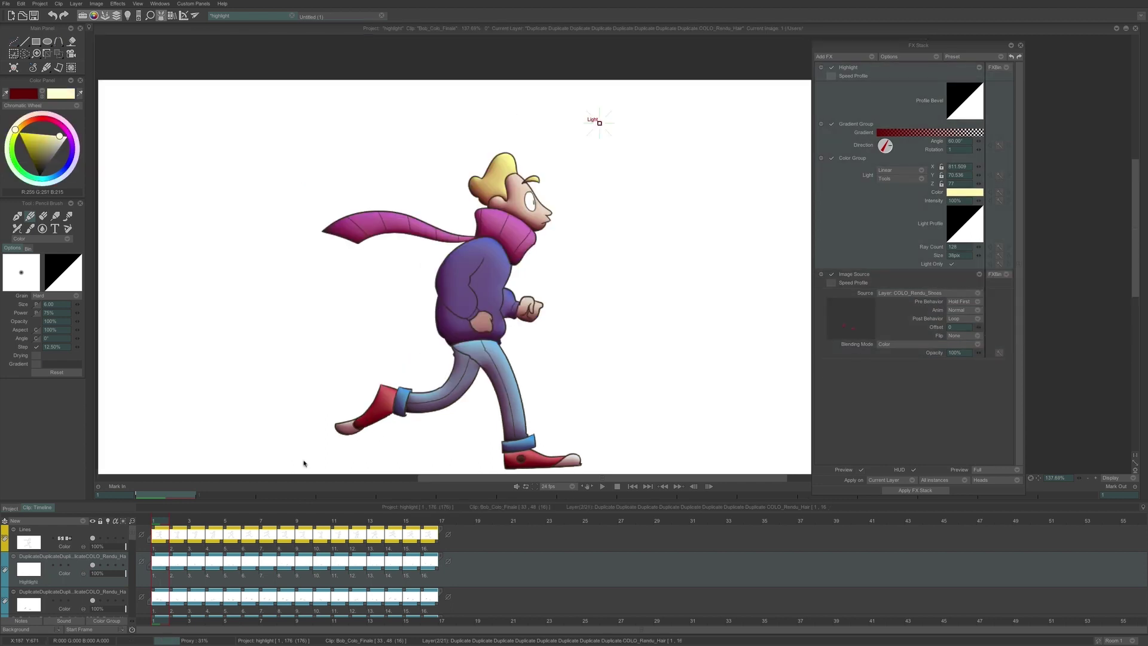
Render an eyes highlight from COLO_Rendu_Eyes with Light Z 201 and a paler light colour.
{"action": "left_click", "coordinate": [918, 294]}
{"action": "mouse_move", "coordinate": [944, 348]}
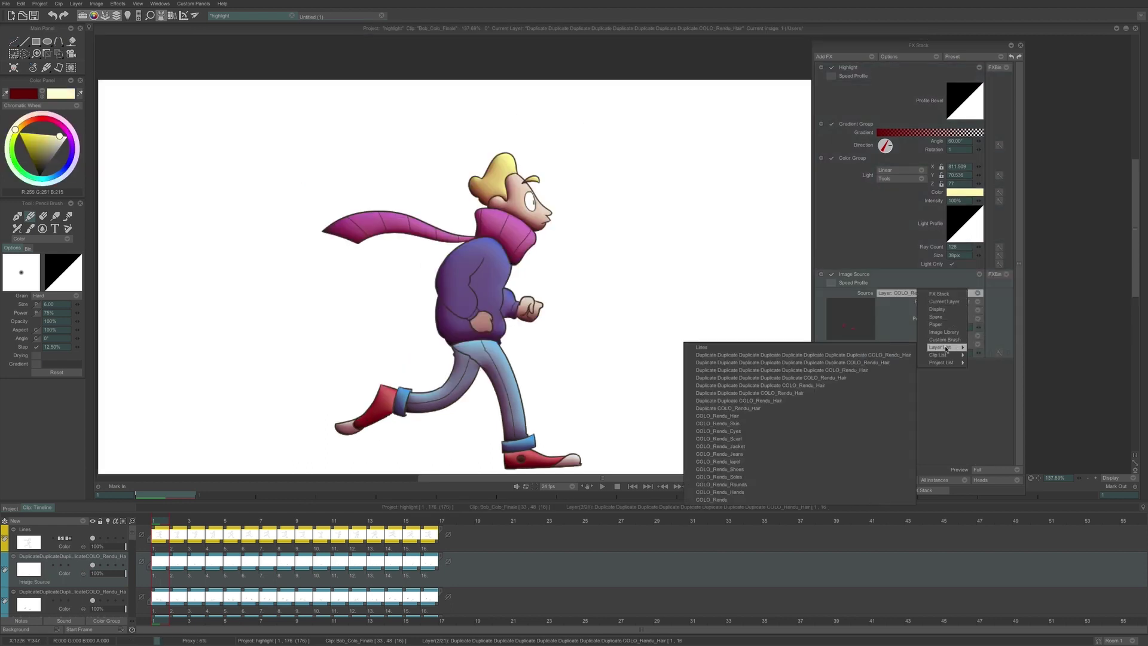
{"action": "left_click", "coordinate": [829, 431]}
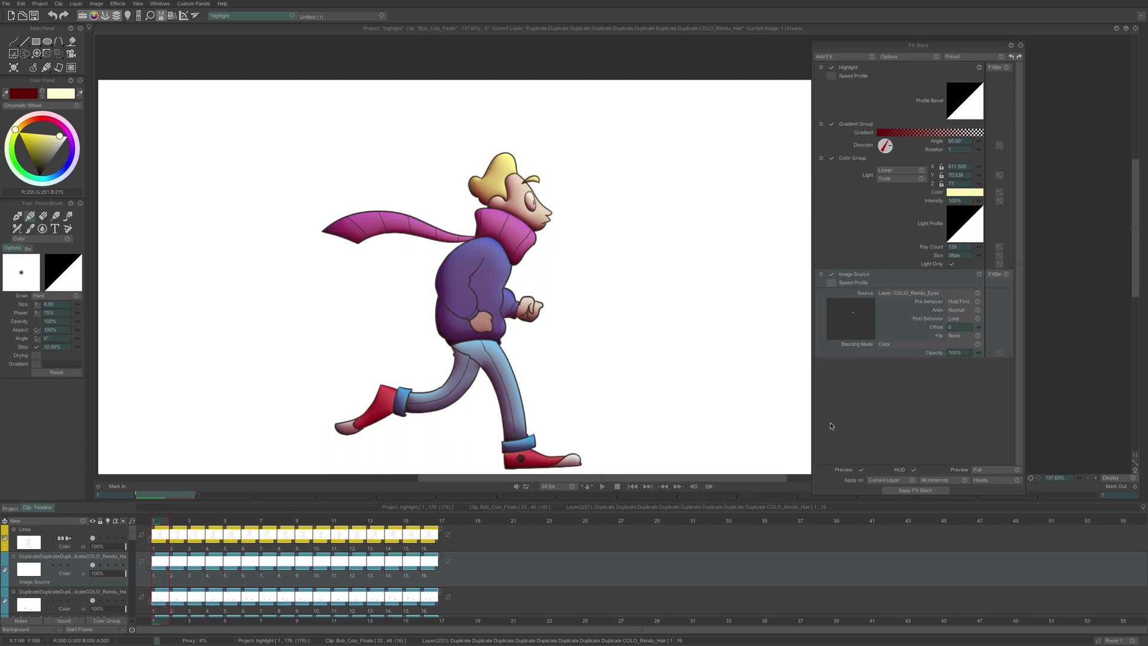
{"action": "scroll", "coordinate": [535, 182], "scroll_direction": "up", "scroll_amount": 5}
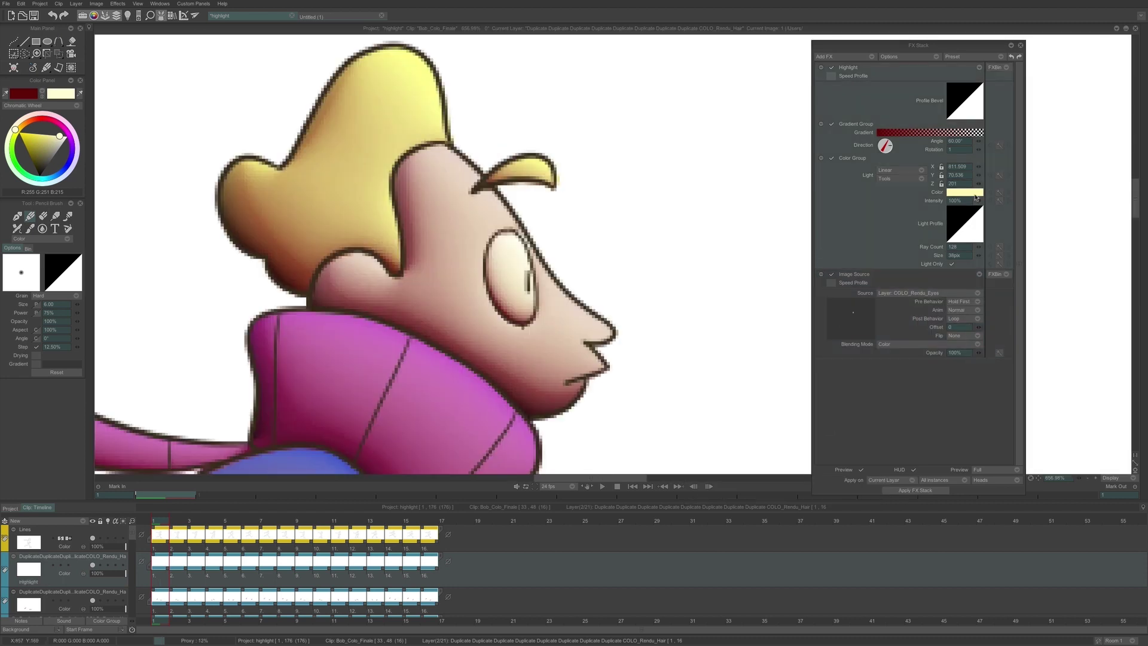
{"action": "left_click_drag", "start_coordinate": [59, 136], "coordinate": [63, 137]}
{"action": "scroll", "coordinate": [691, 196], "scroll_direction": "down", "scroll_amount": 5}
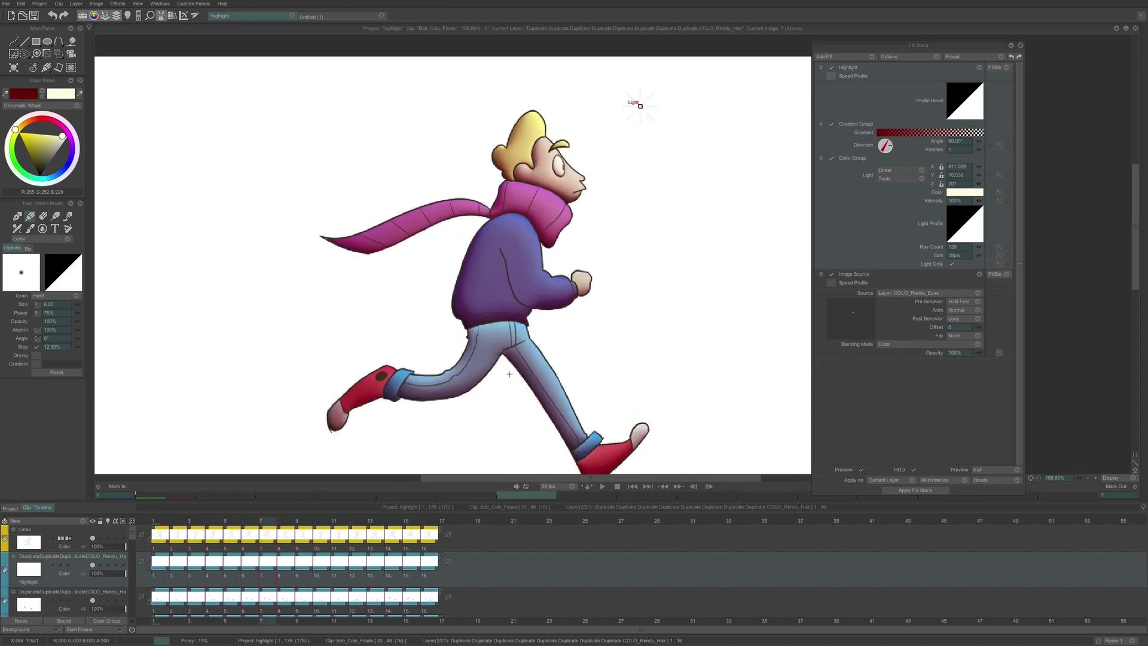
{"action": "left_click", "coordinate": [861, 470]}
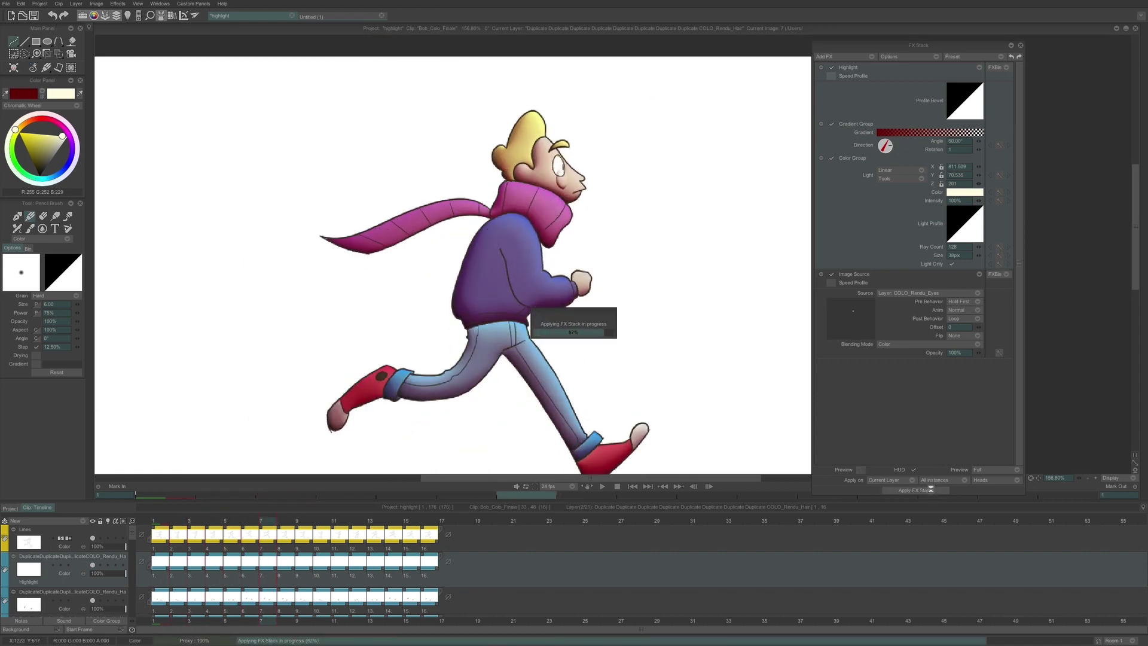